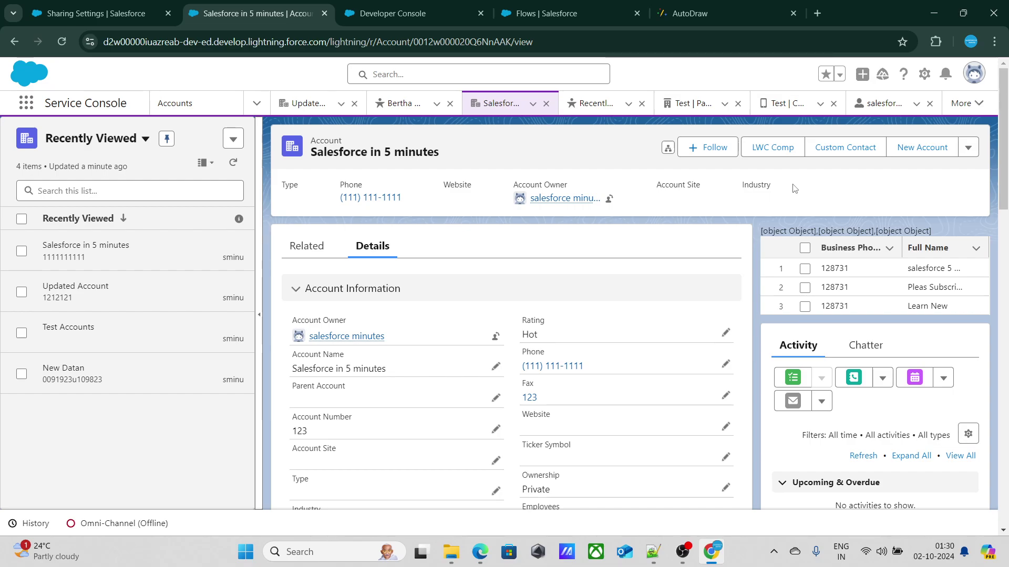
# Review the question notes and the CEO/COO sharing diagram against the account record.
pyautogui.click(655, 551)
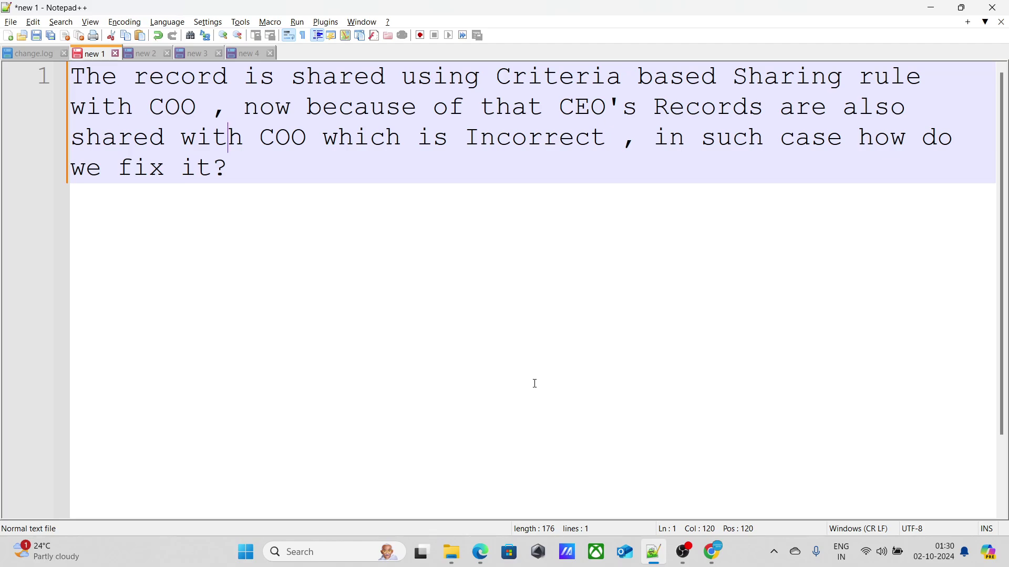
pyautogui.hotkey('alt', 'Tab')
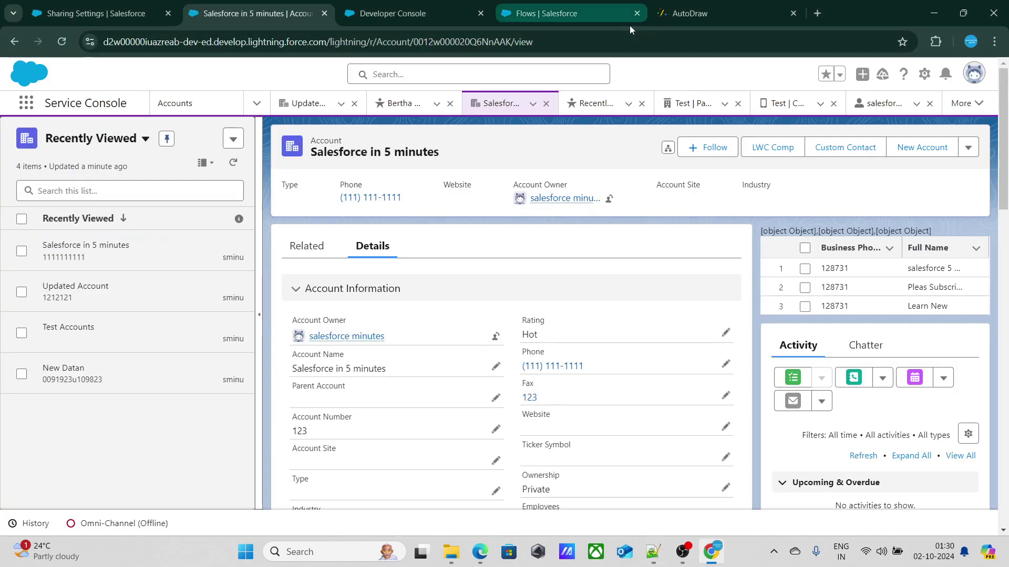
pyautogui.click(698, 15)
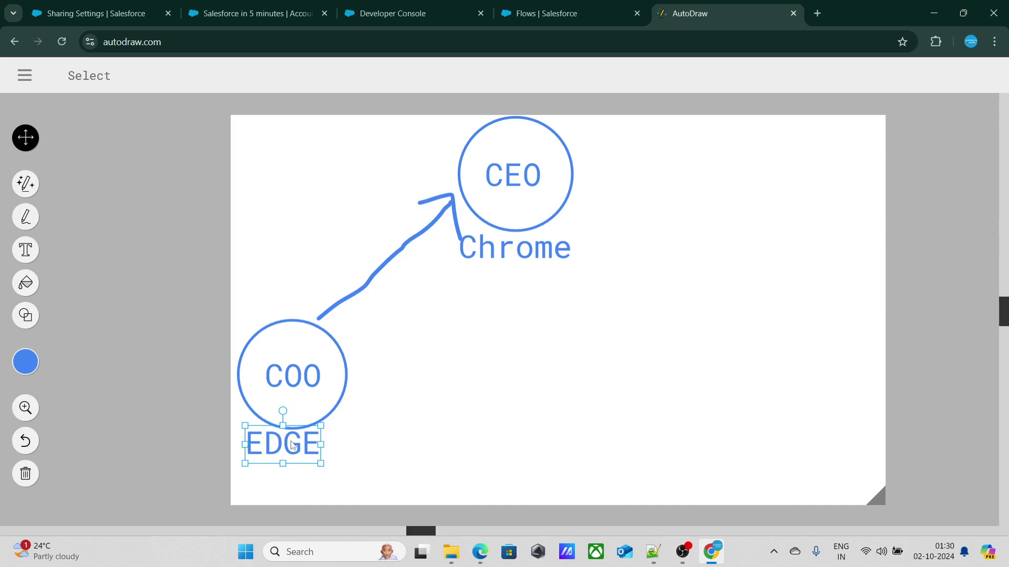
pyautogui.click(479, 552)
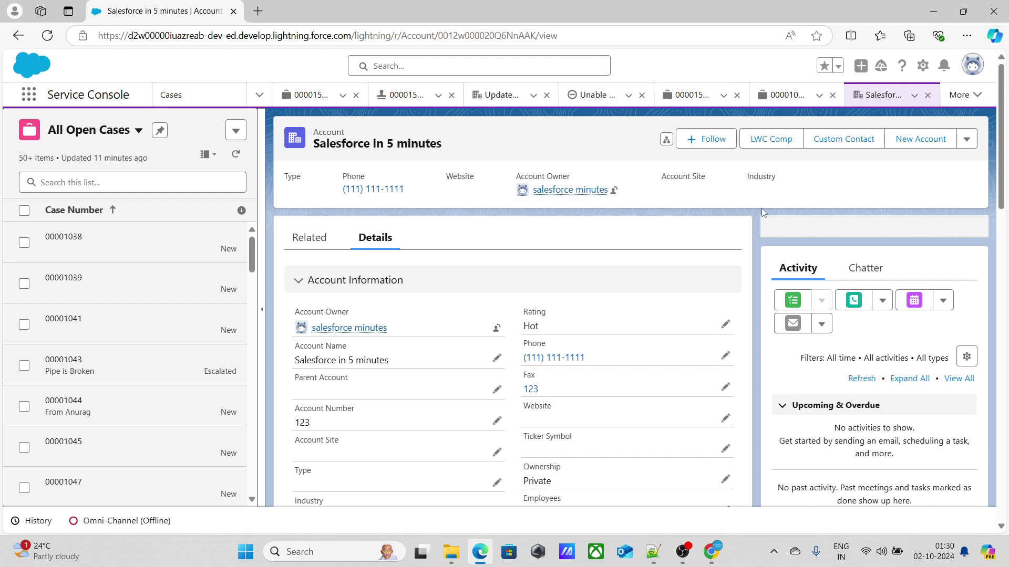
pyautogui.hotkey('alt', 'Tab')
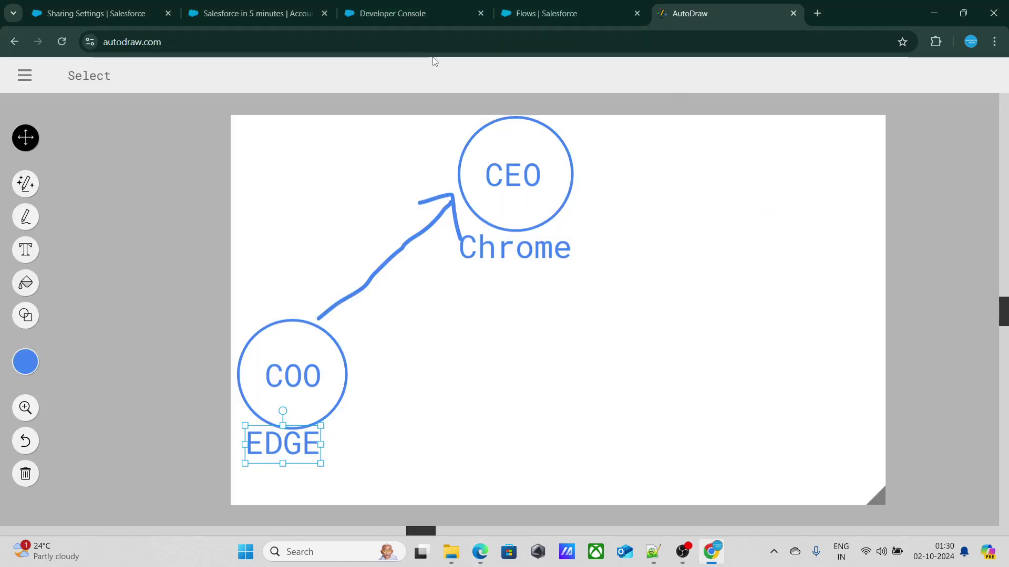
pyautogui.hotkey('ctrl', '2')
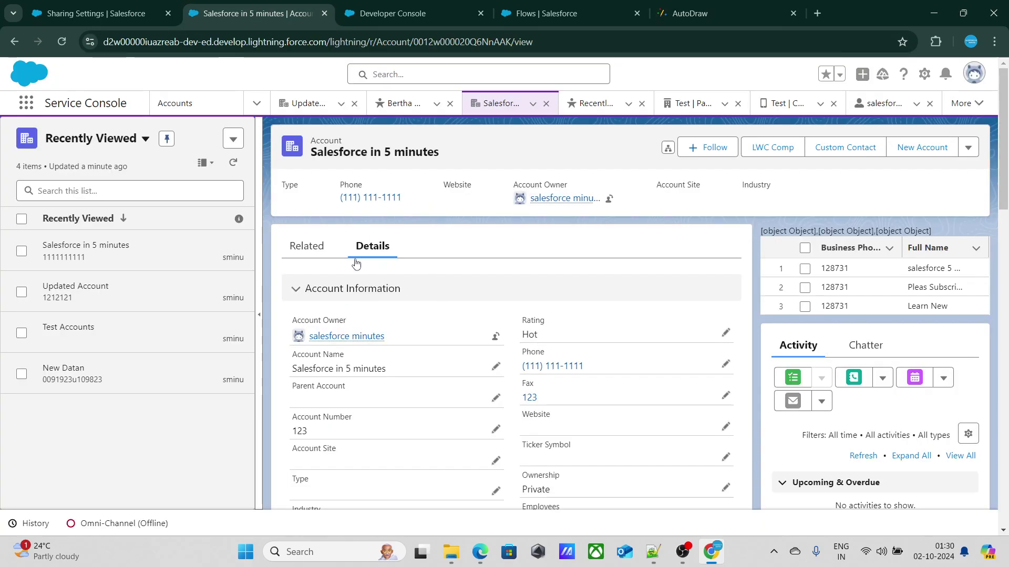
# On Sharing Settings, highlight the Private organization-wide default for Accounts.
pyautogui.click(98, 14)
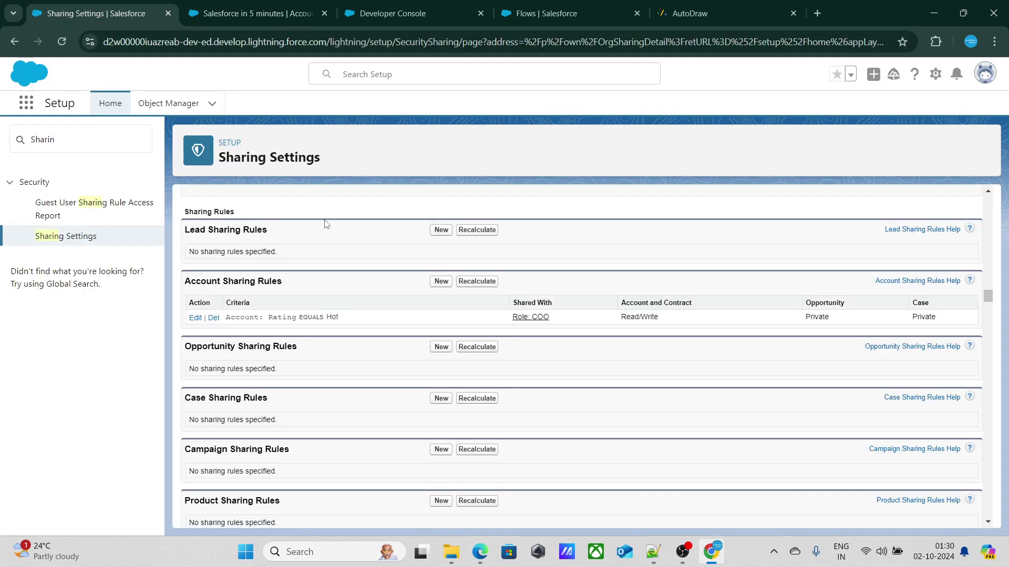
pyautogui.scroll(20, 351, 268)
pyautogui.scroll(8, 350, 269)
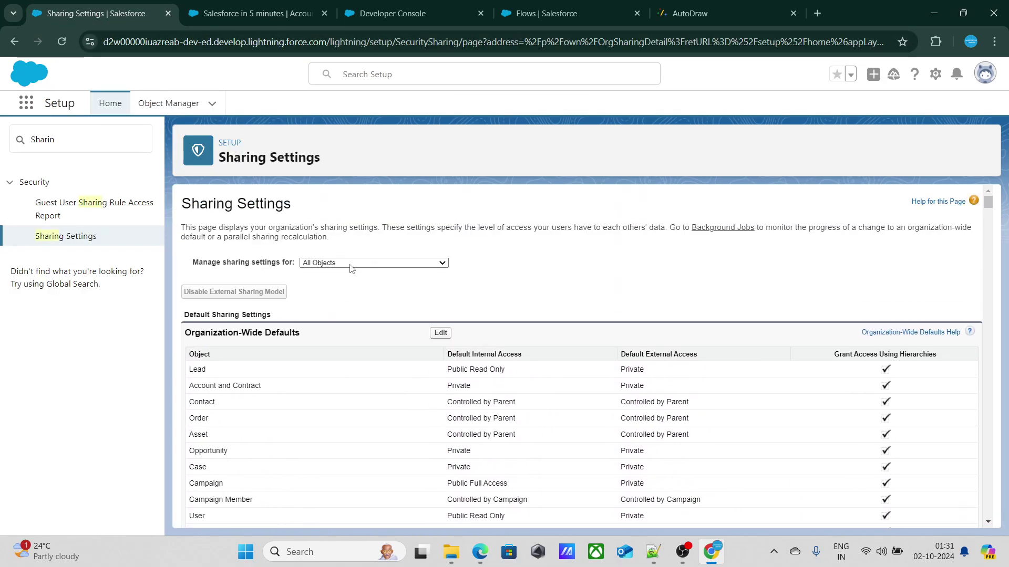
pyautogui.doubleClick(448, 385)
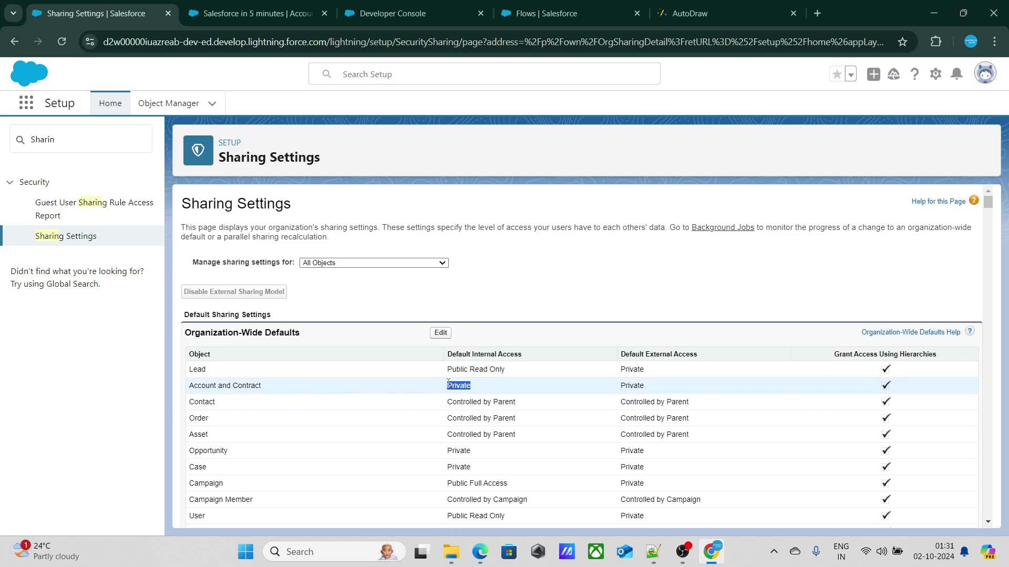
# Compare the account record, the second browser's Cases console and the Sharing Settings page.
pyautogui.click(220, 10)
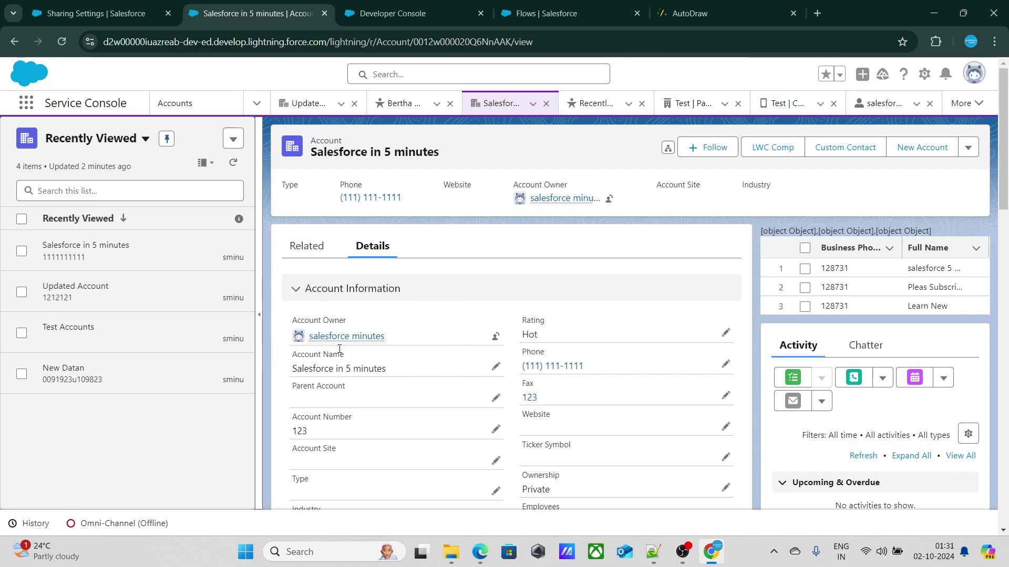
pyautogui.hotkey('alt', 'Tab')
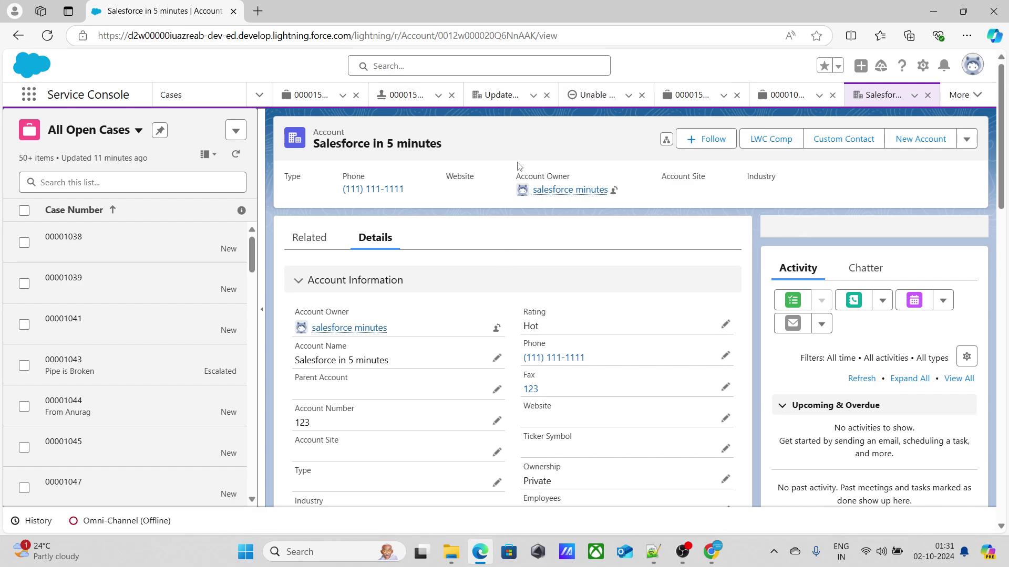
pyautogui.hotkey('alt', 'Tab')
pyautogui.click(100, 13)
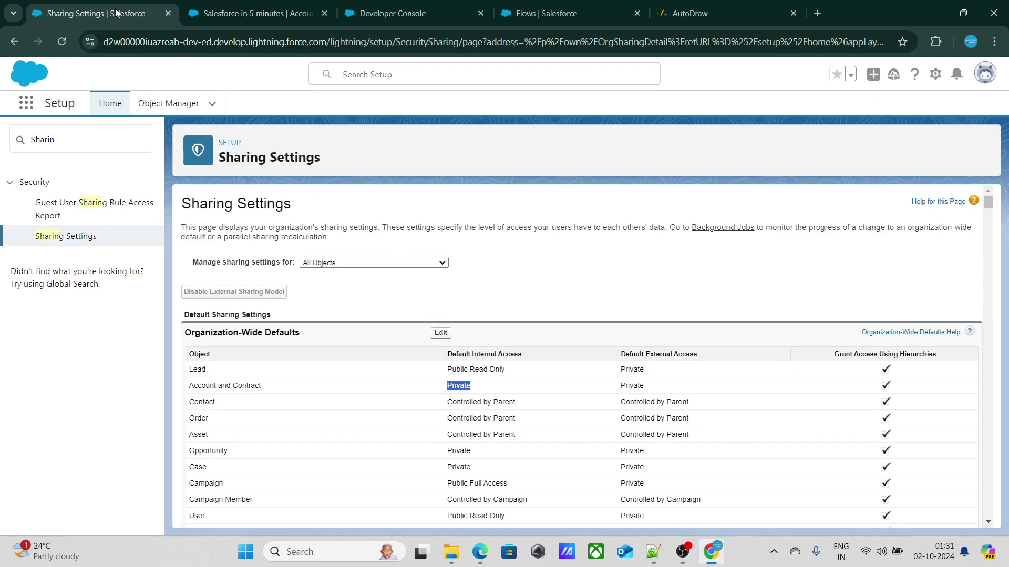
pyautogui.scroll(-20, 403, 319)
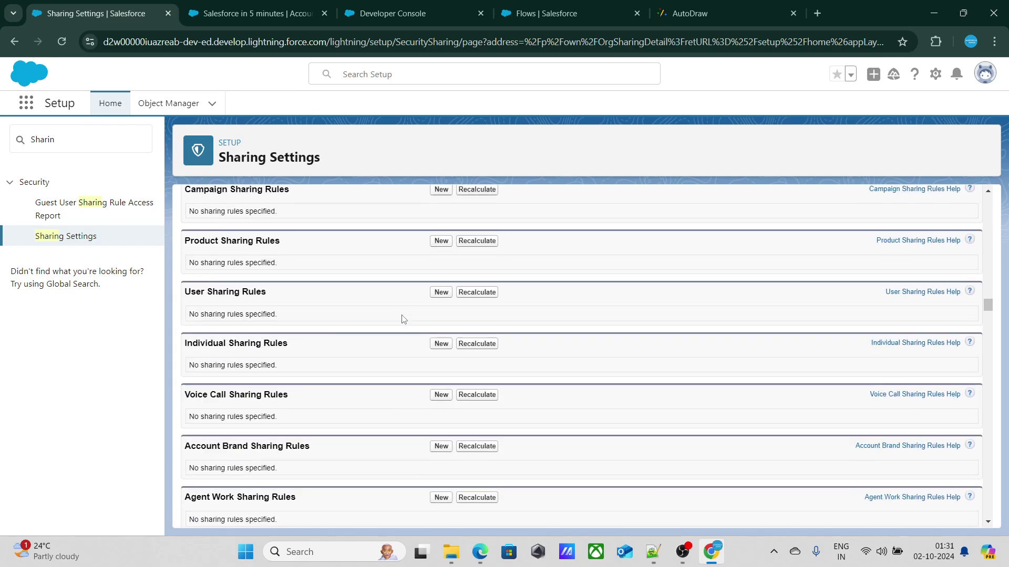
pyautogui.scroll(5, 403, 319)
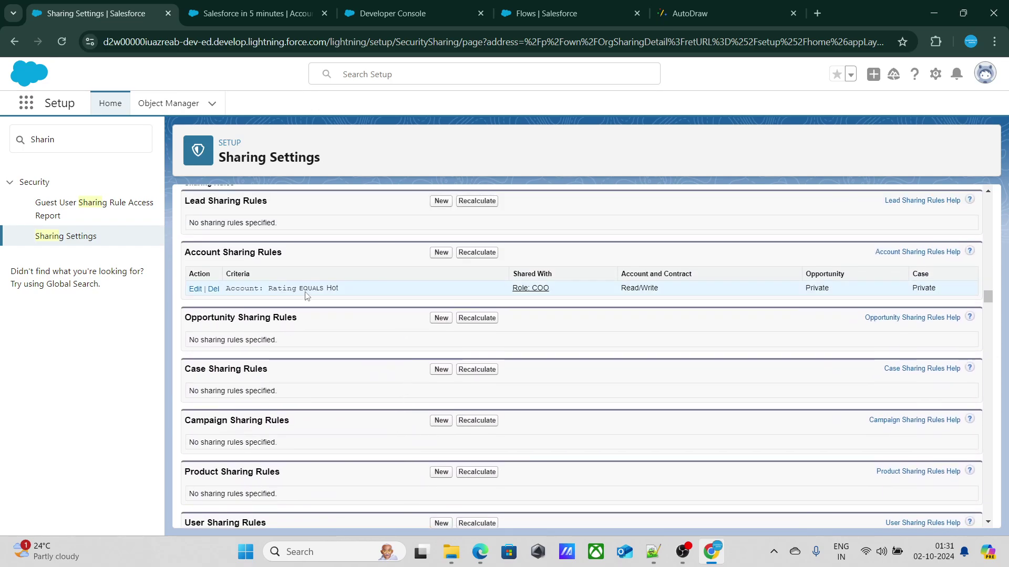
pyautogui.click(275, 20)
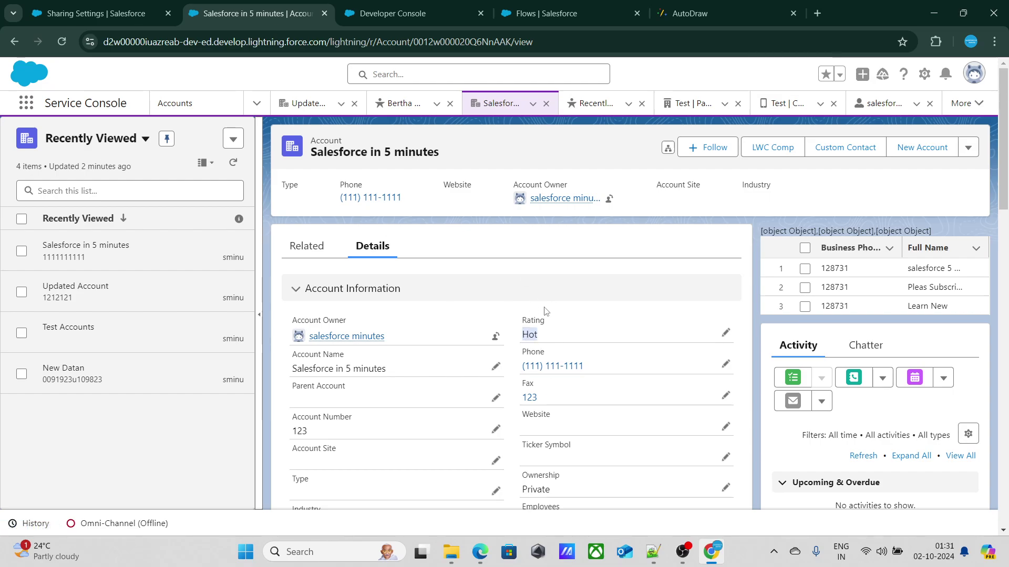
# Highlight the account's Hot rating in the second browser's account view.
pyautogui.hotkey('alt', 'Tab')
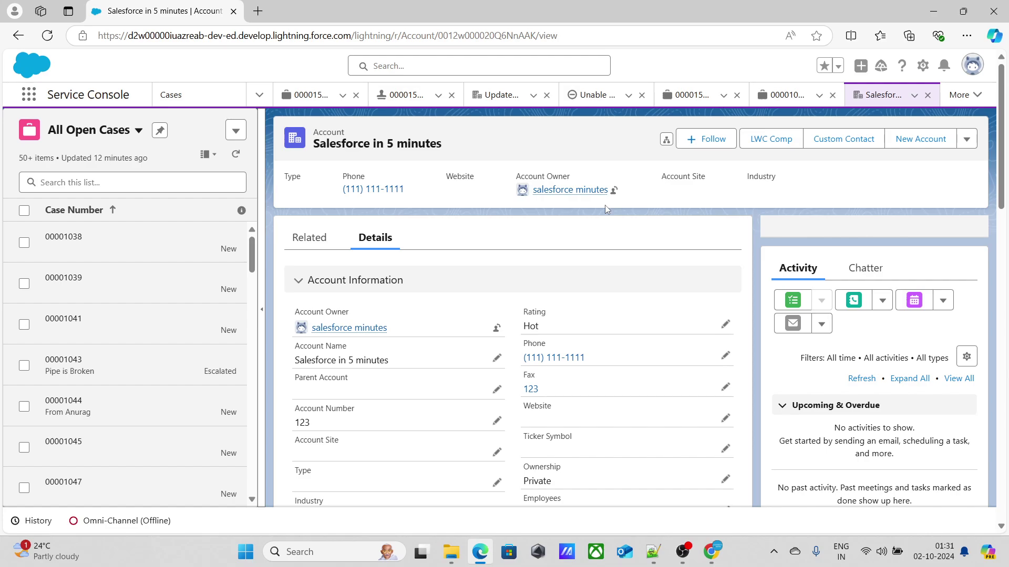
pyautogui.moveTo(517, 329); pyautogui.dragTo(567, 332)
pyautogui.click(490, 168)
pyautogui.hotkey('alt', 'Tab')
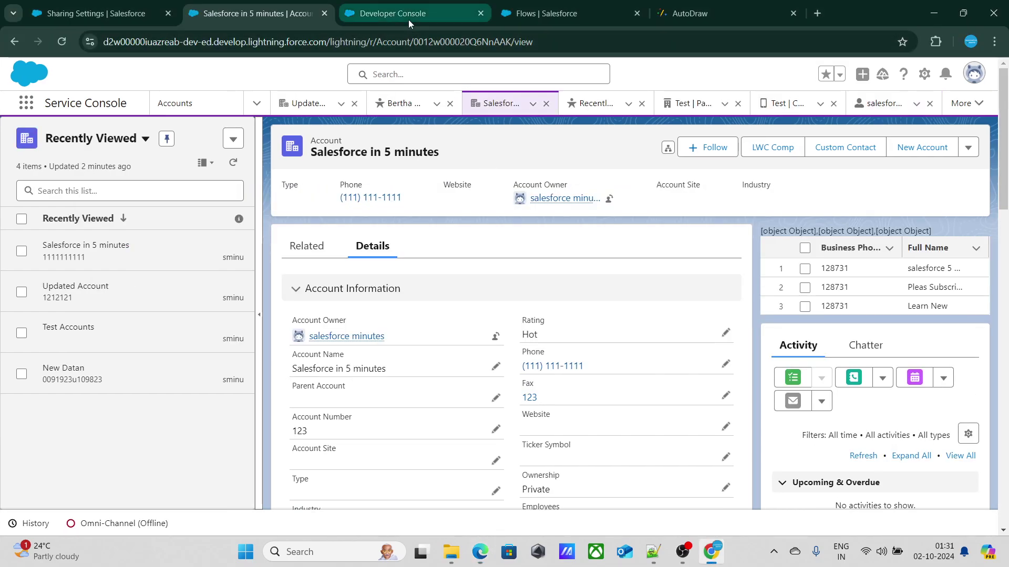
pyautogui.moveTo(408, 20)
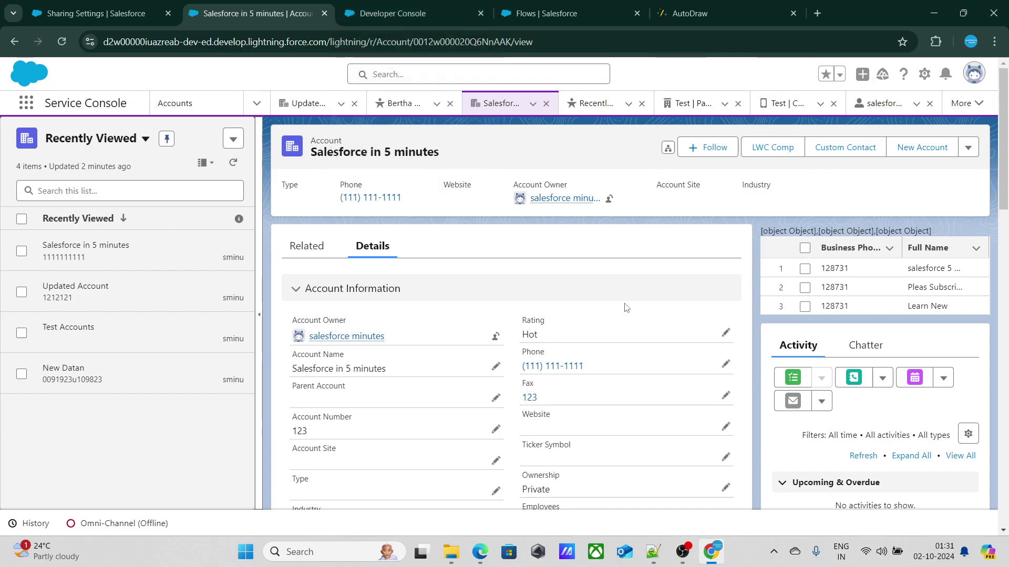
pyautogui.scroll(-12, 568, 339)
pyautogui.scroll(3, 471, 252)
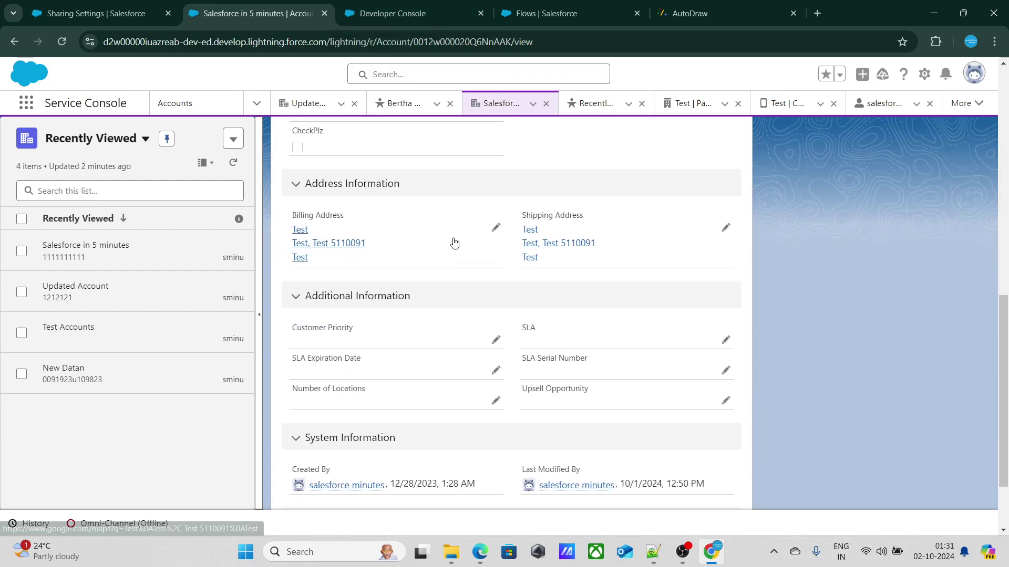
pyautogui.scroll(1, 308, 147)
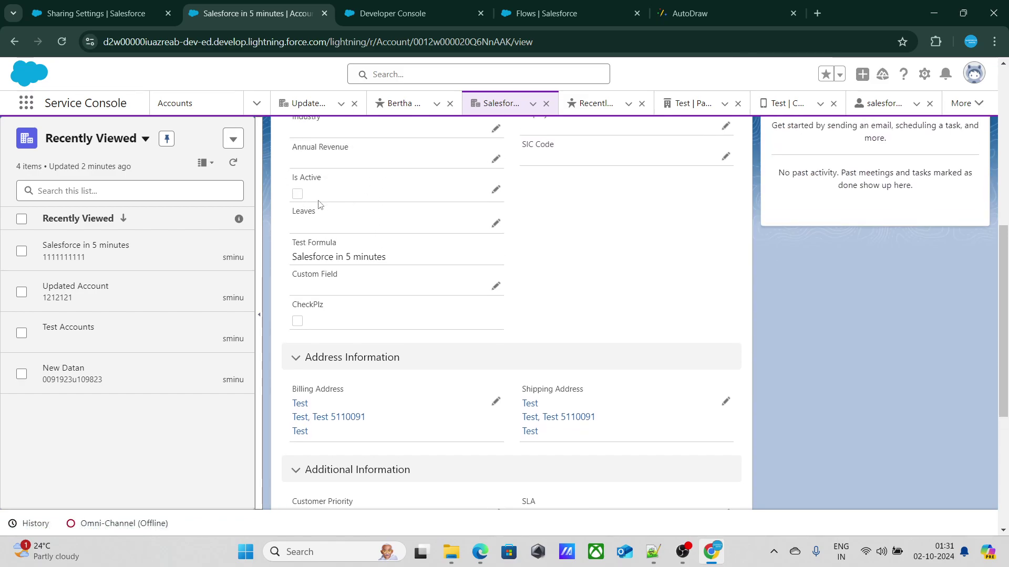
# In the accountTrigger code, highlight the CEO role check inside the loop.
pyautogui.click(387, 19)
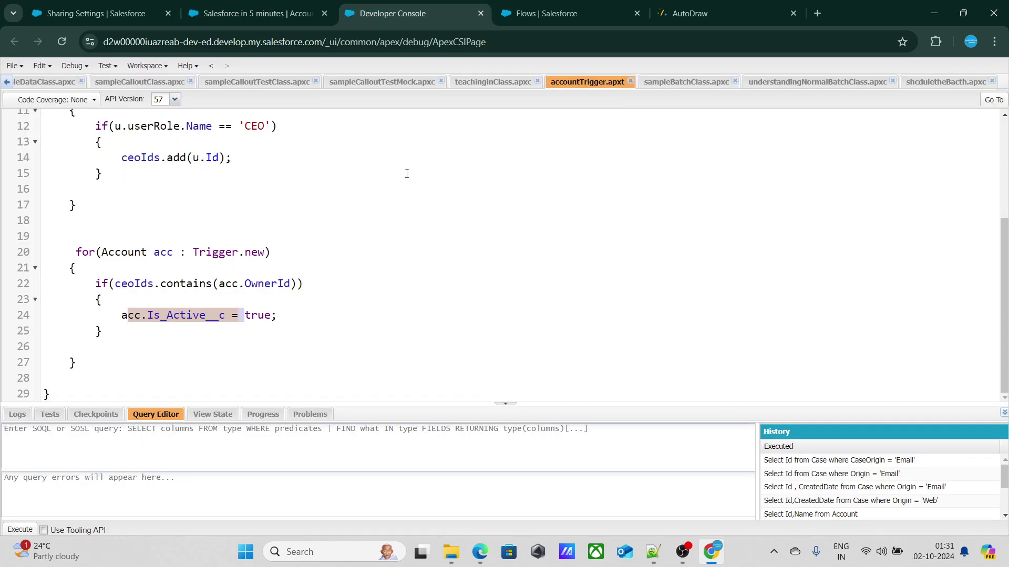
pyautogui.scroll(4, 407, 174)
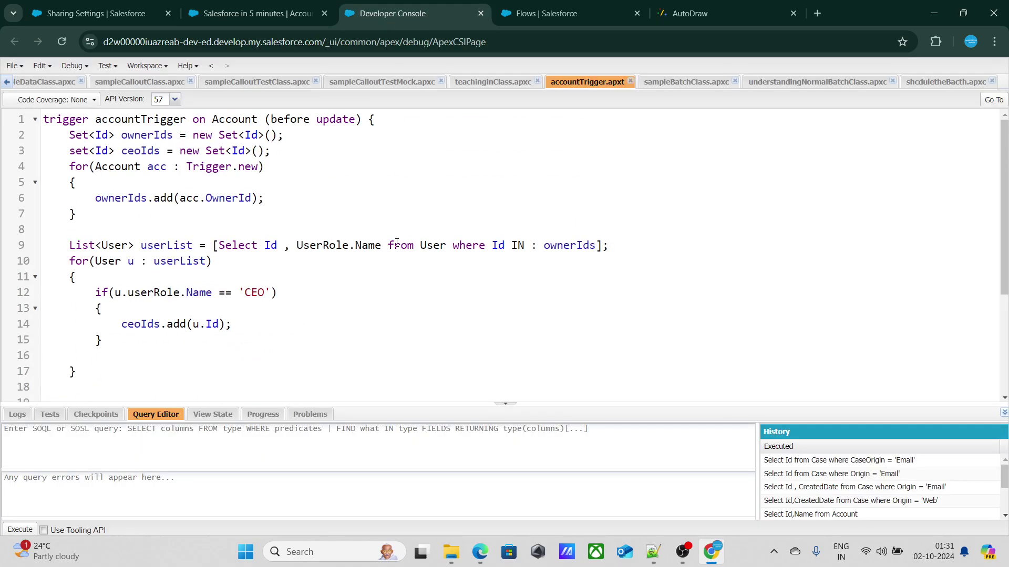
pyautogui.scroll(-3, 339, 259)
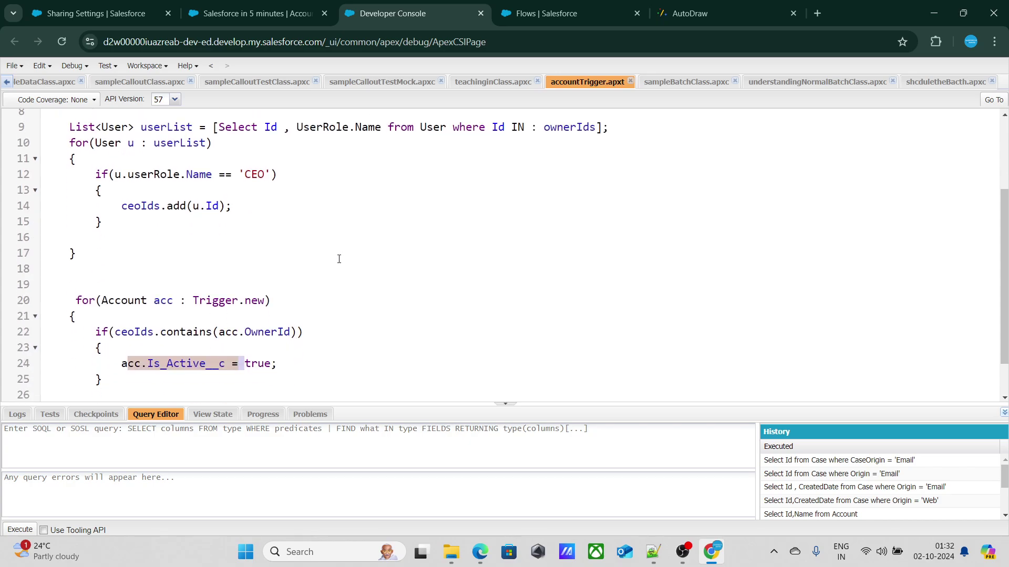
pyautogui.scroll(-1, 287, 198)
pyautogui.moveTo(91, 132); pyautogui.dragTo(286, 158)
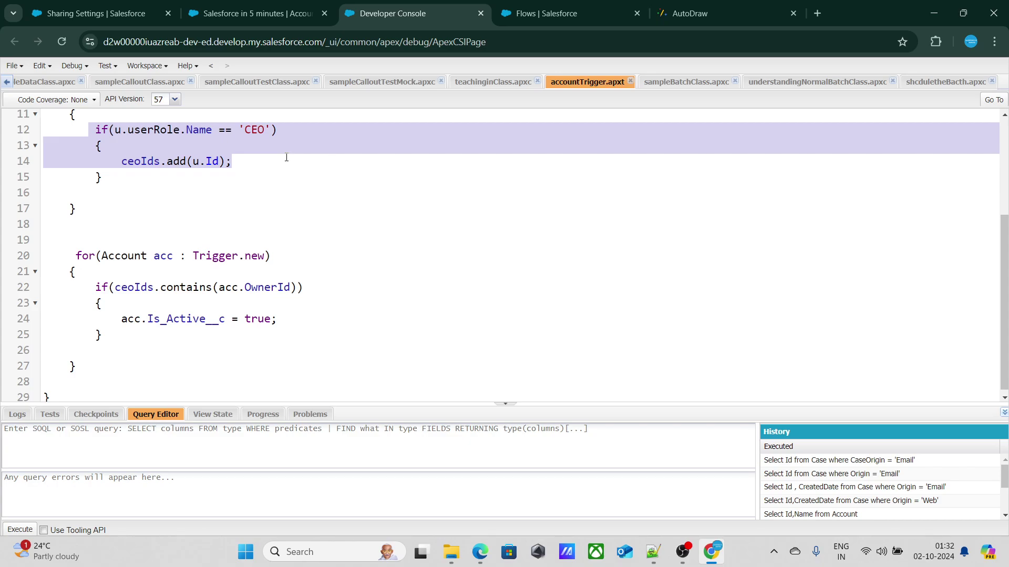
pyautogui.click(218, 130)
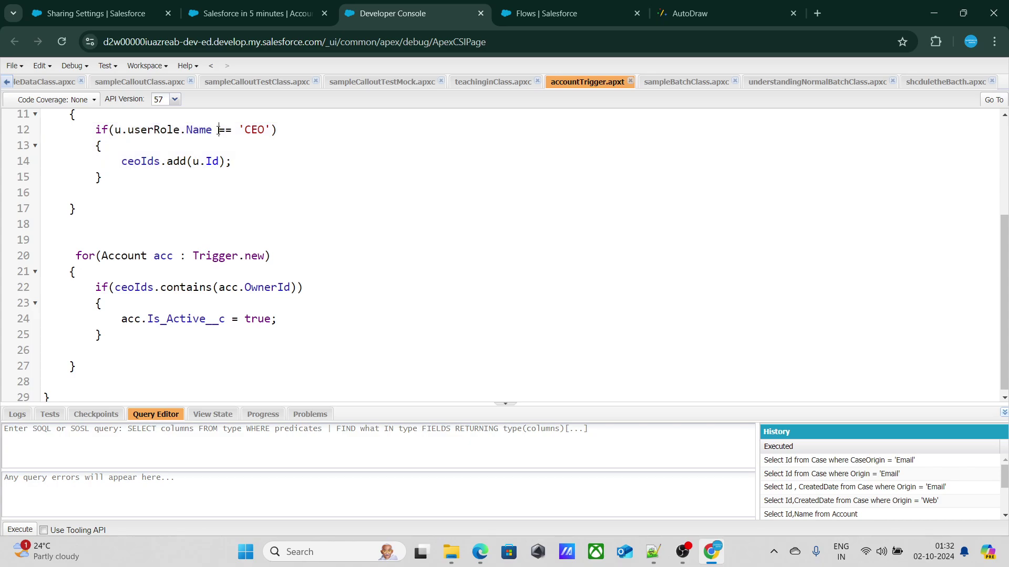
# Highlight the accountTrigger statement that sets Is_Active__c to true.
pyautogui.click(258, 13)
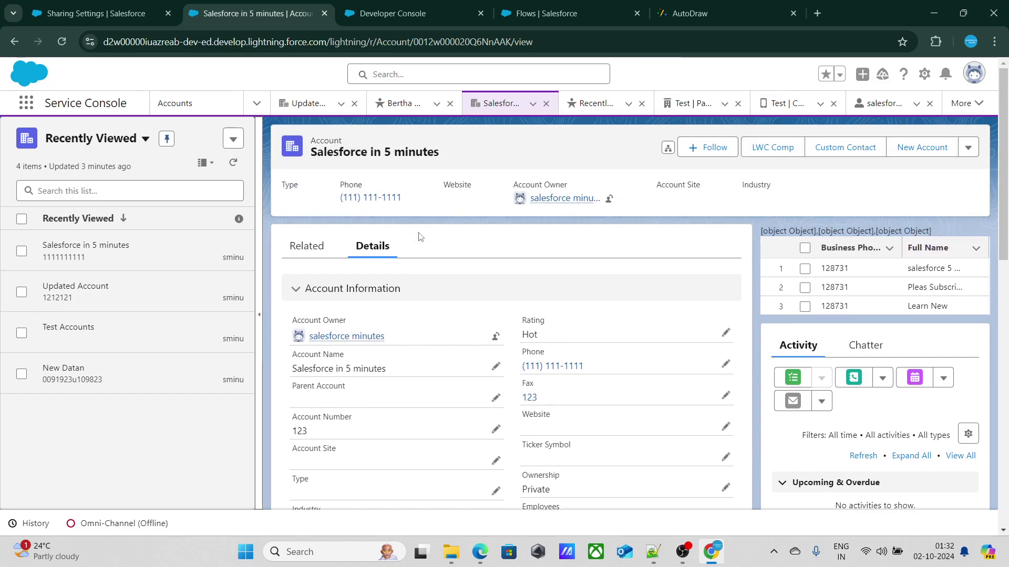
pyautogui.click(380, 21)
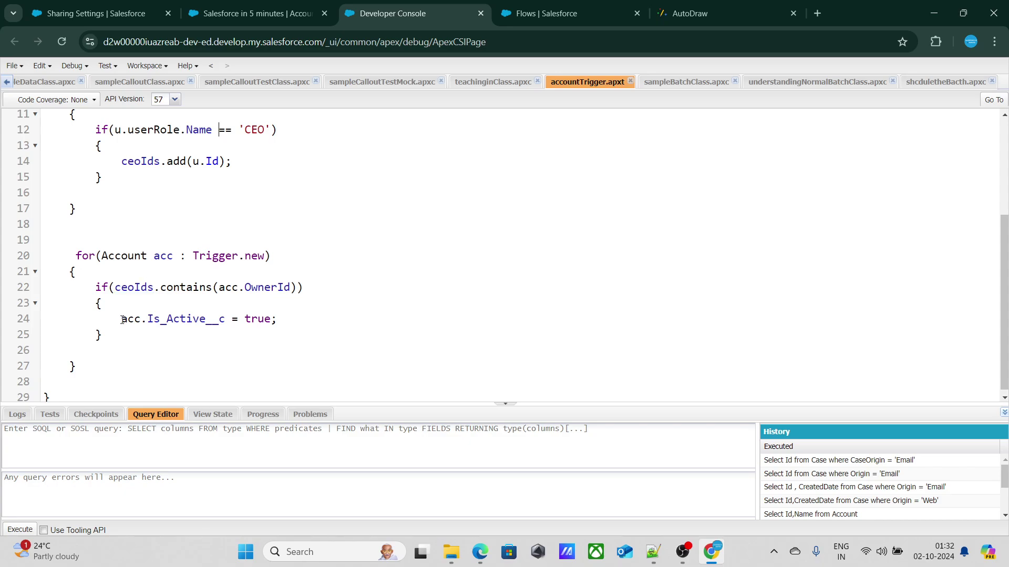
pyautogui.moveTo(120, 319); pyautogui.dragTo(315, 322)
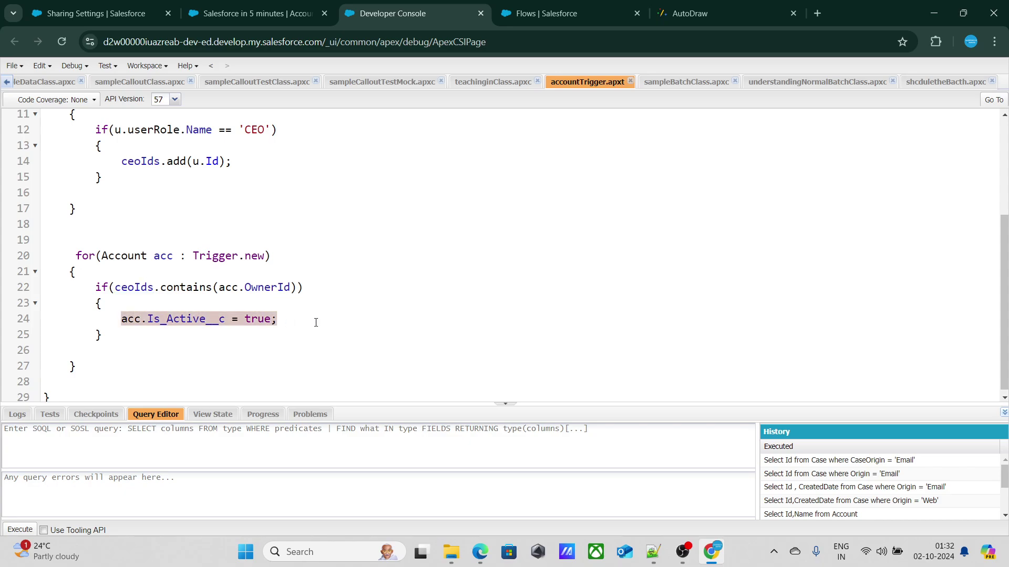
pyautogui.click(117, 17)
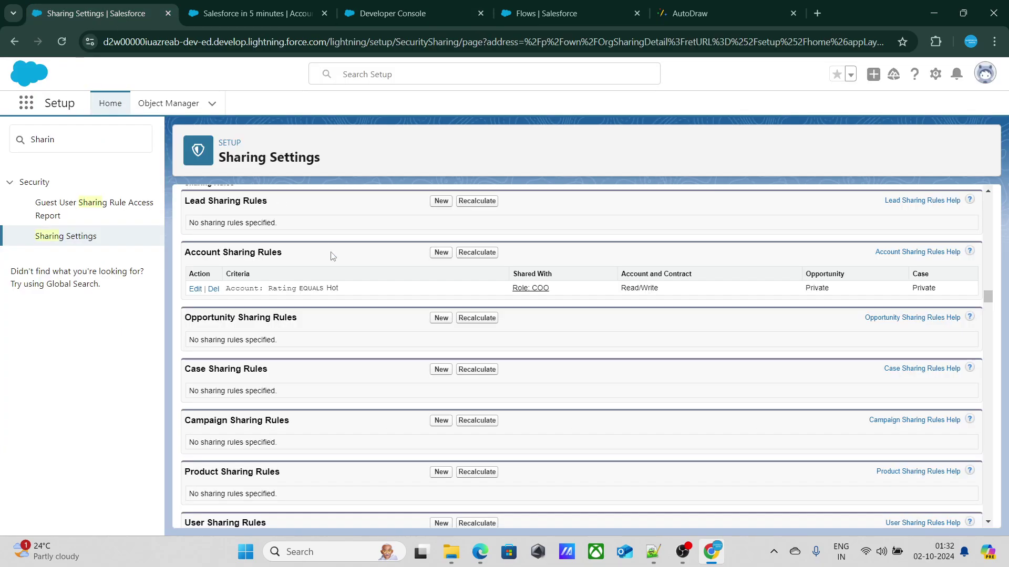
# Open the Account sharing rule for editing and reload the account in the other browser.
pyautogui.click(195, 289)
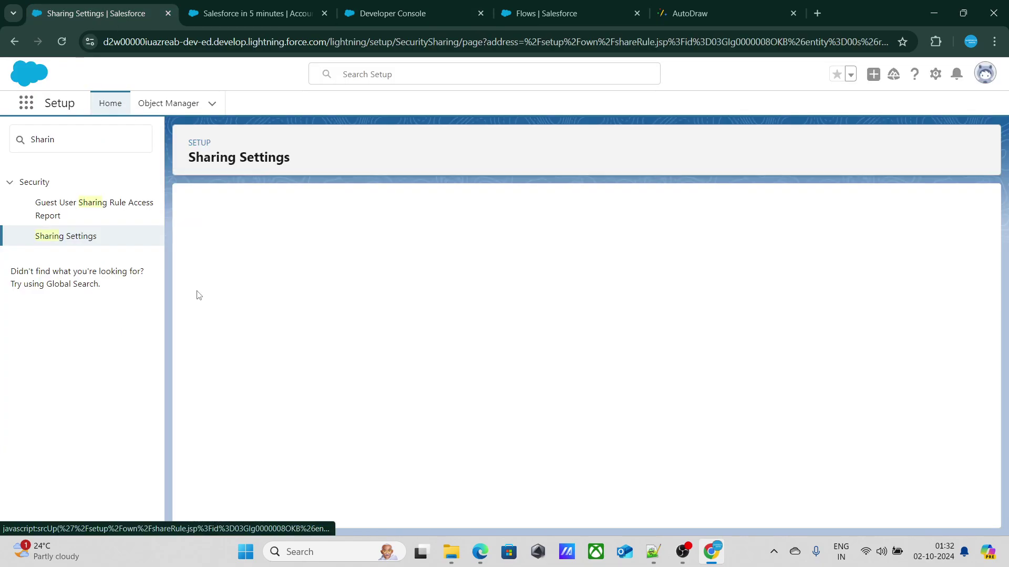
pyautogui.click(492, 551)
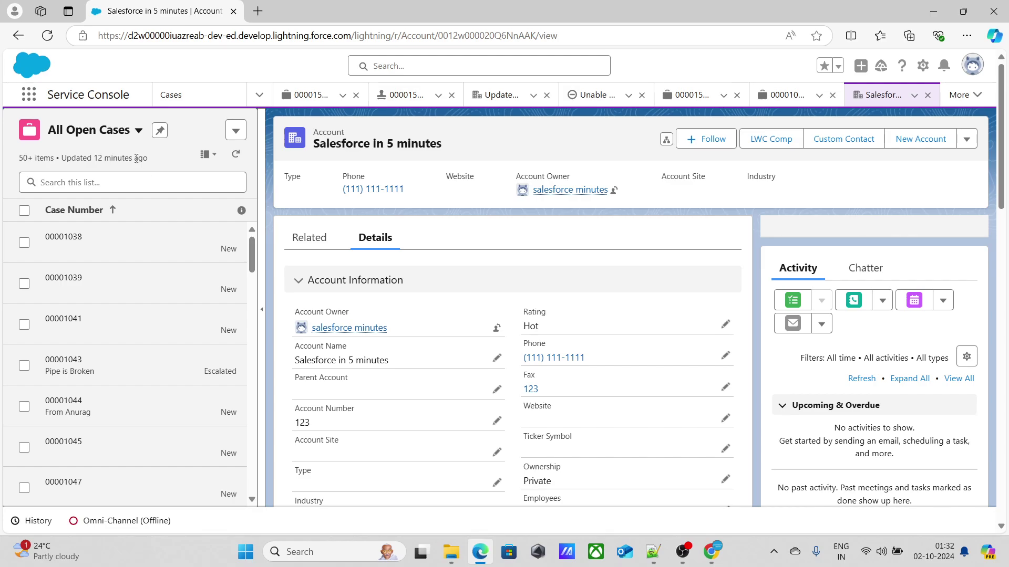
pyautogui.click(48, 39)
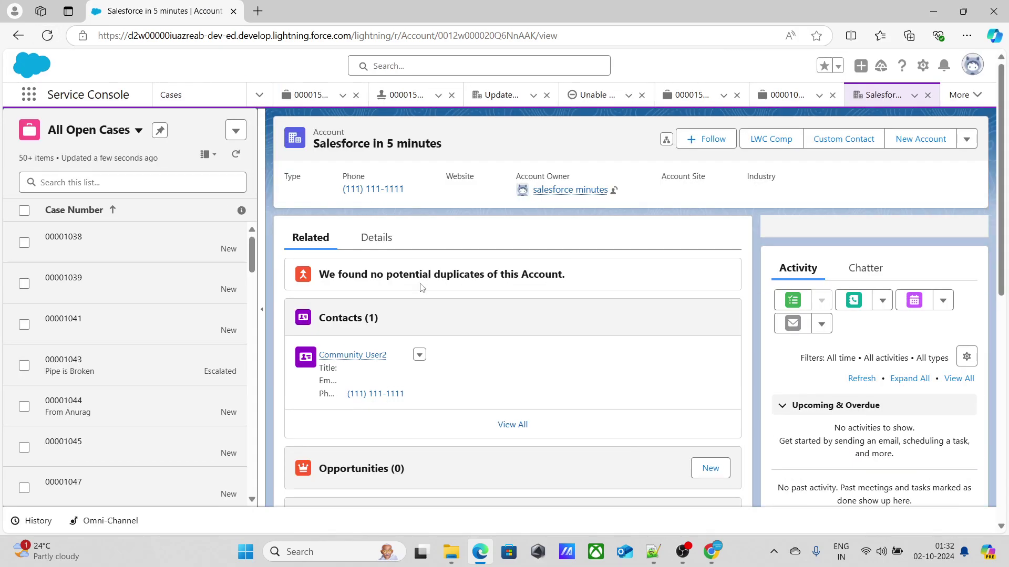
pyautogui.hotkey('alt', 'Tab')
# Add a second criterion: Is Active equals False.
pyautogui.scroll(-2, 433, 398)
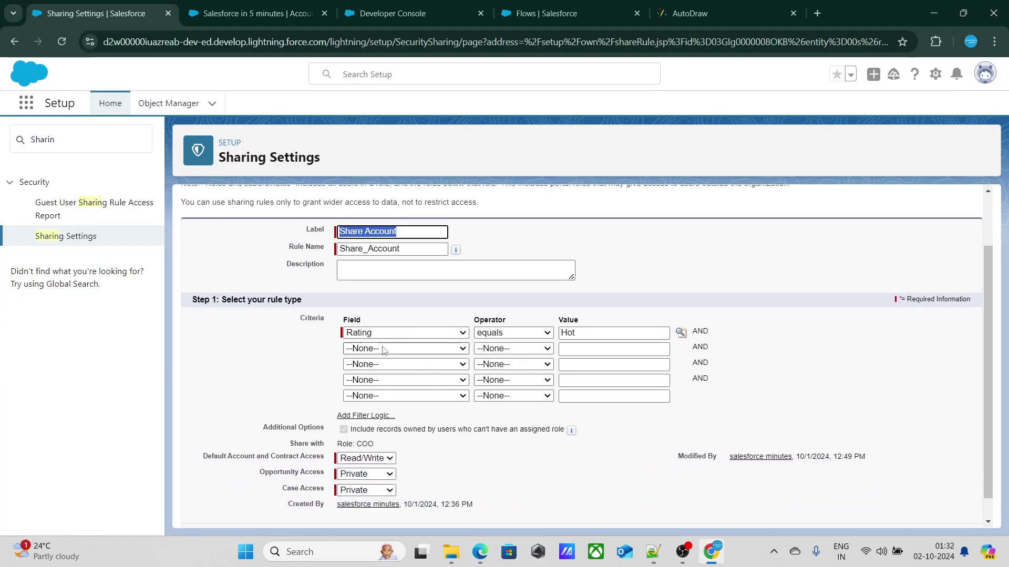
pyautogui.click(420, 348)
pyautogui.press('i')
pyautogui.press('s')
pyautogui.press('Return')
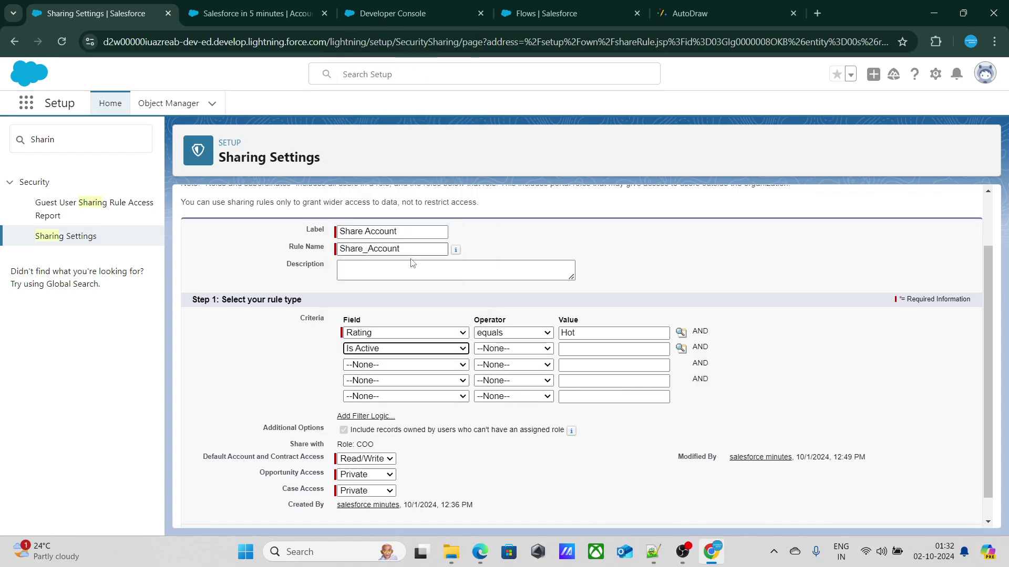
pyautogui.click(505, 349)
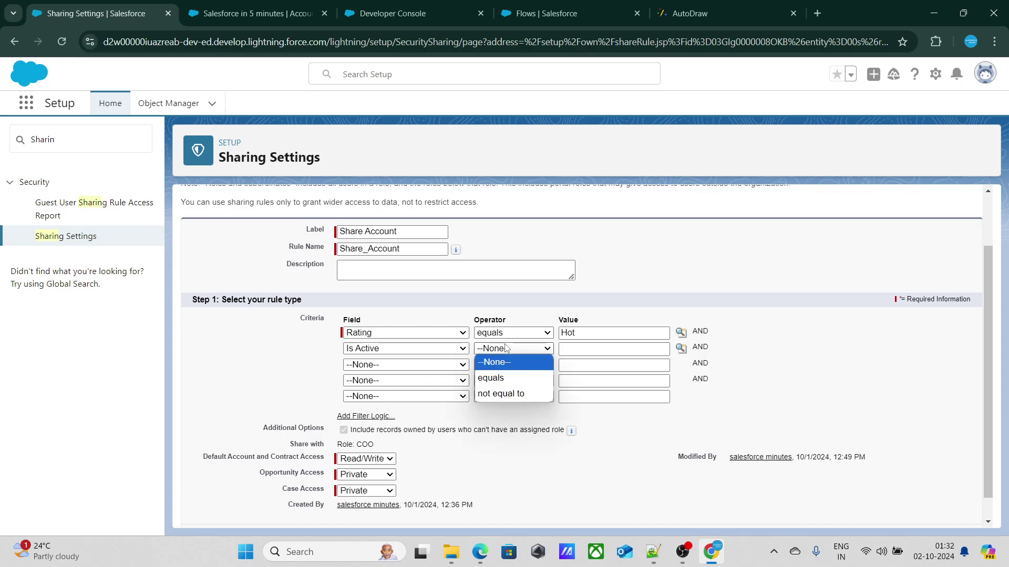
pyautogui.click(512, 378)
pyautogui.click(680, 348)
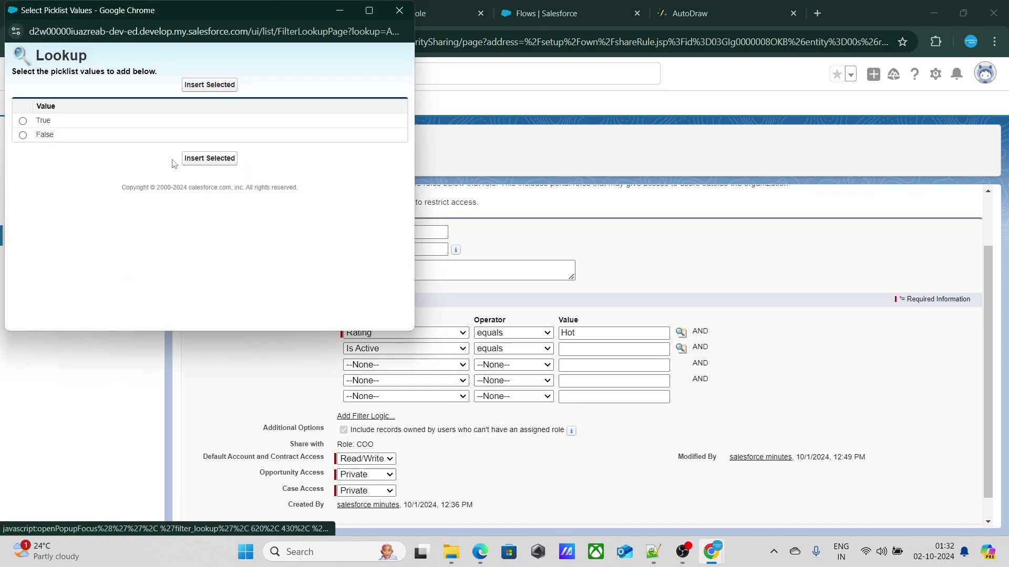
pyautogui.click(47, 137)
pyautogui.click(199, 87)
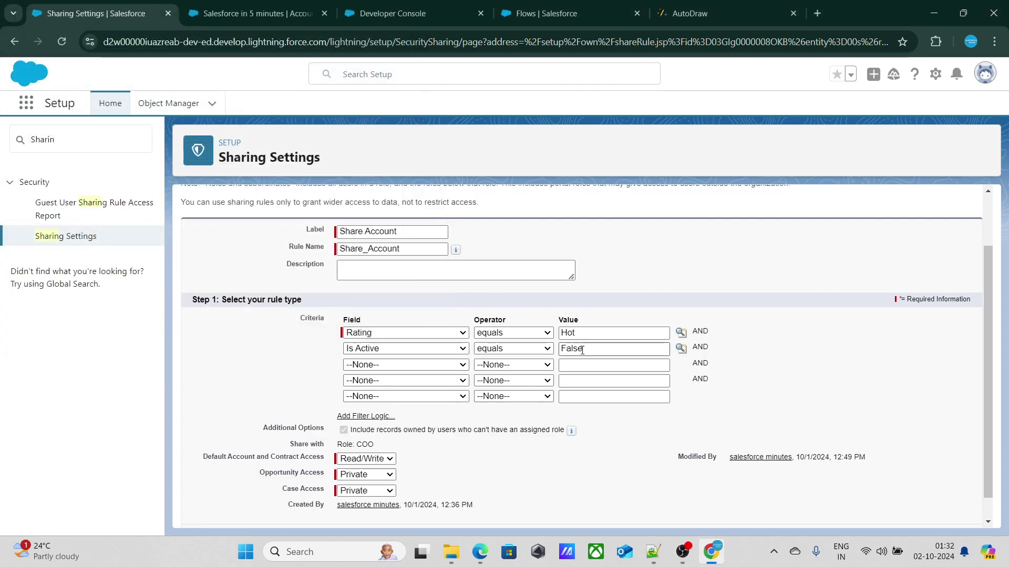
# Save the updated sharing rule and confirm the sharing recalculation.
pyautogui.hotkey('alt', 'Tab')
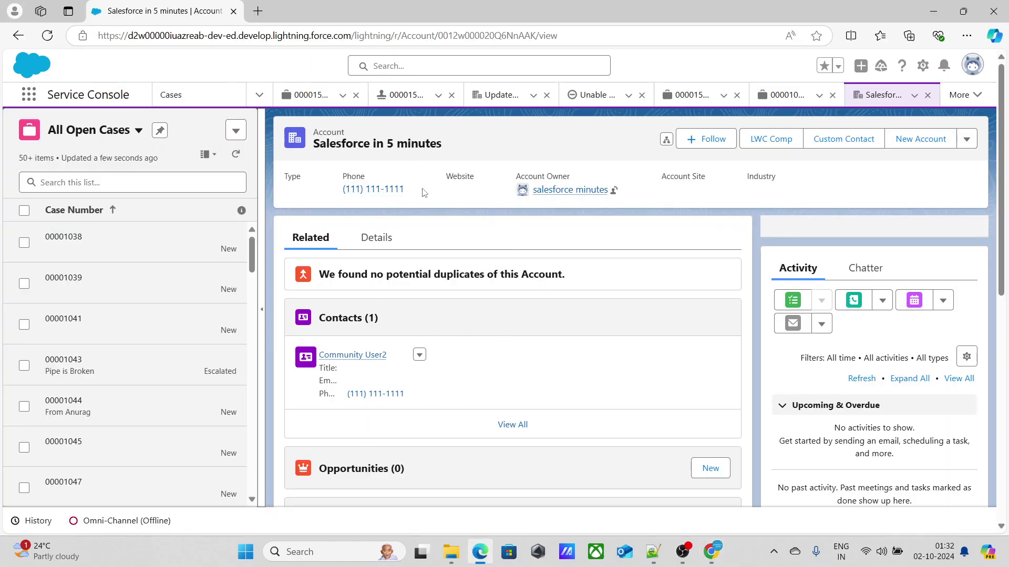
pyautogui.hotkey('alt', 'Tab')
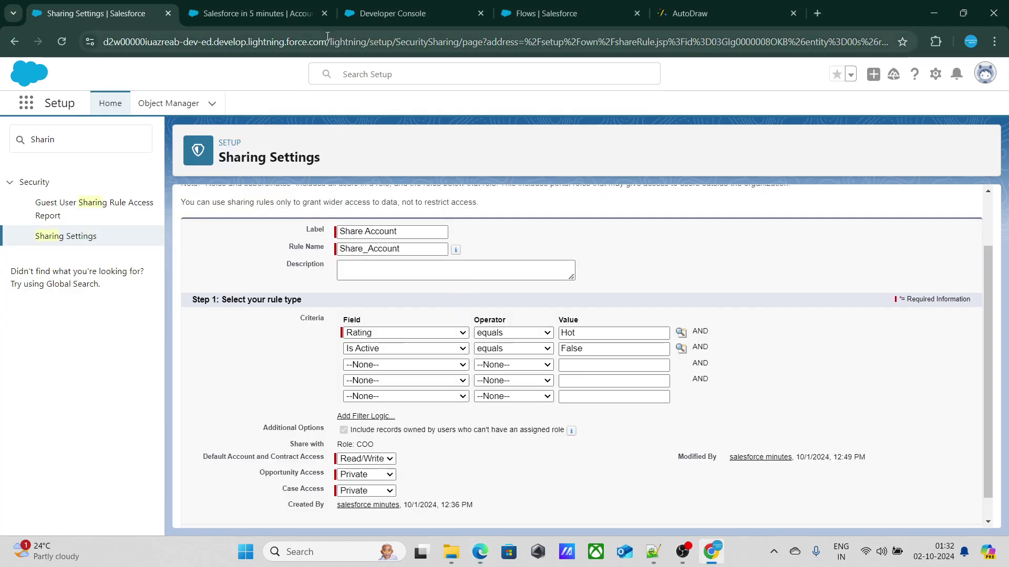
pyautogui.click(392, 14)
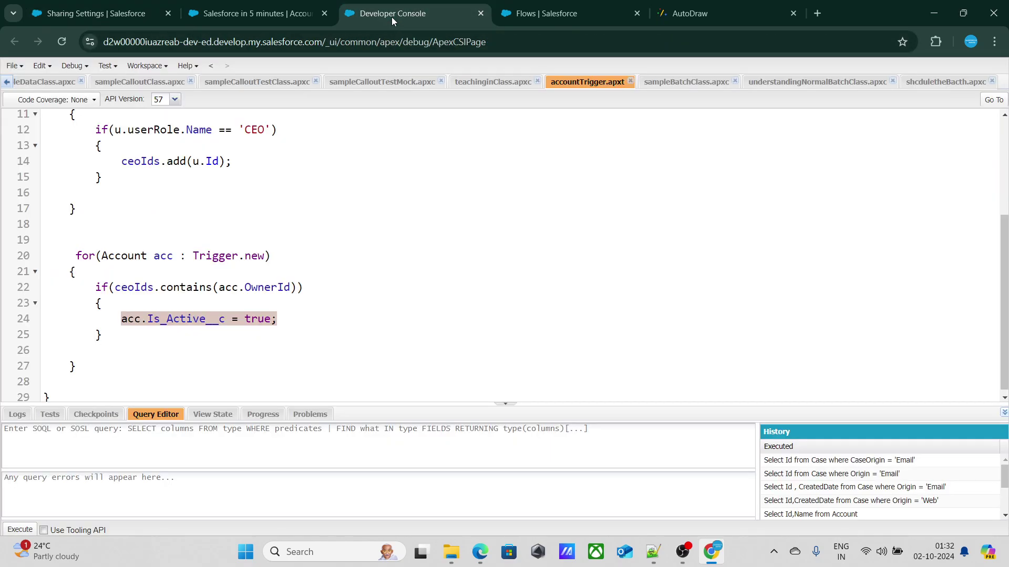
pyautogui.click(111, 5)
pyautogui.scroll(-1, 507, 352)
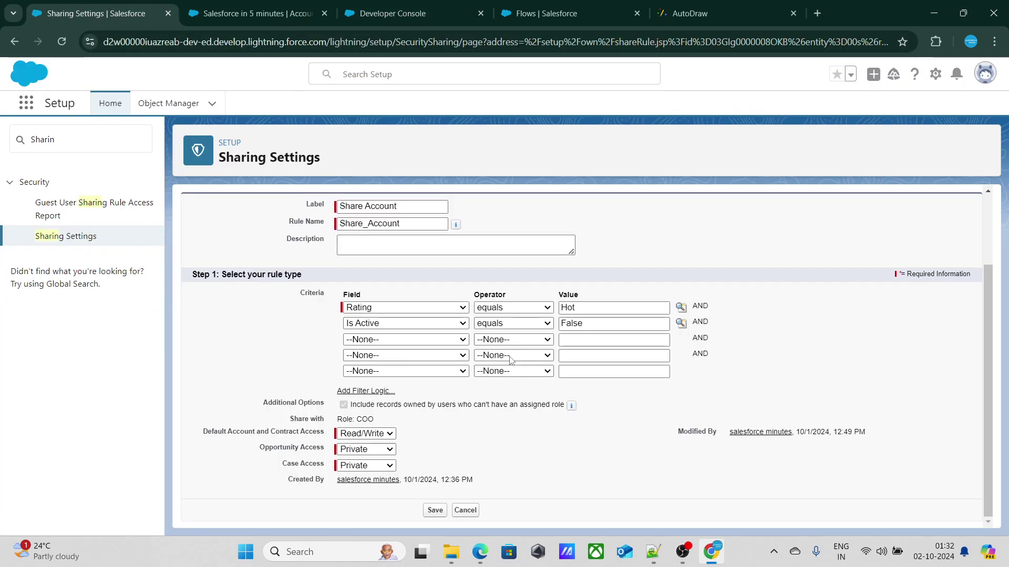
pyautogui.click(435, 512)
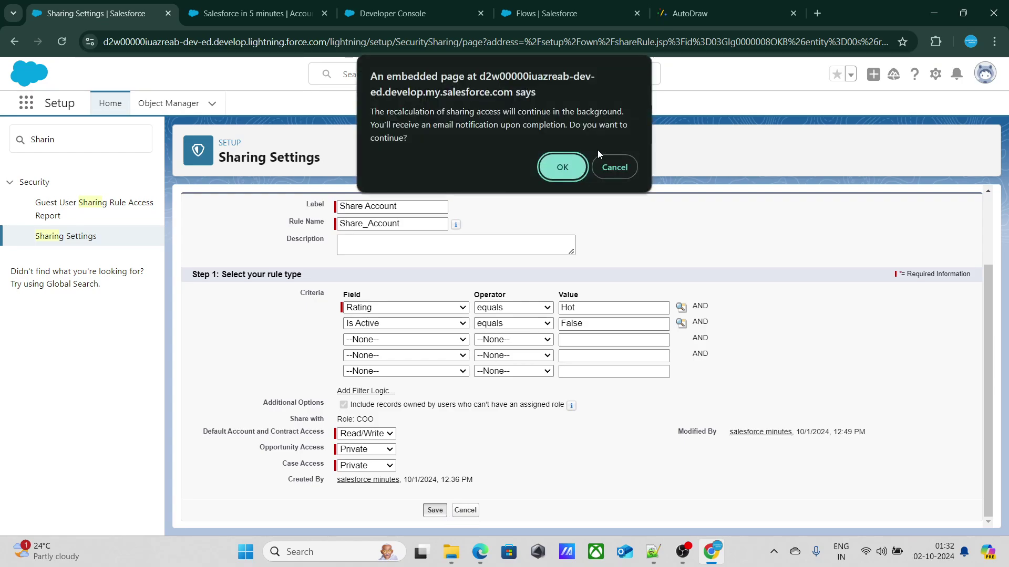
pyautogui.click(562, 168)
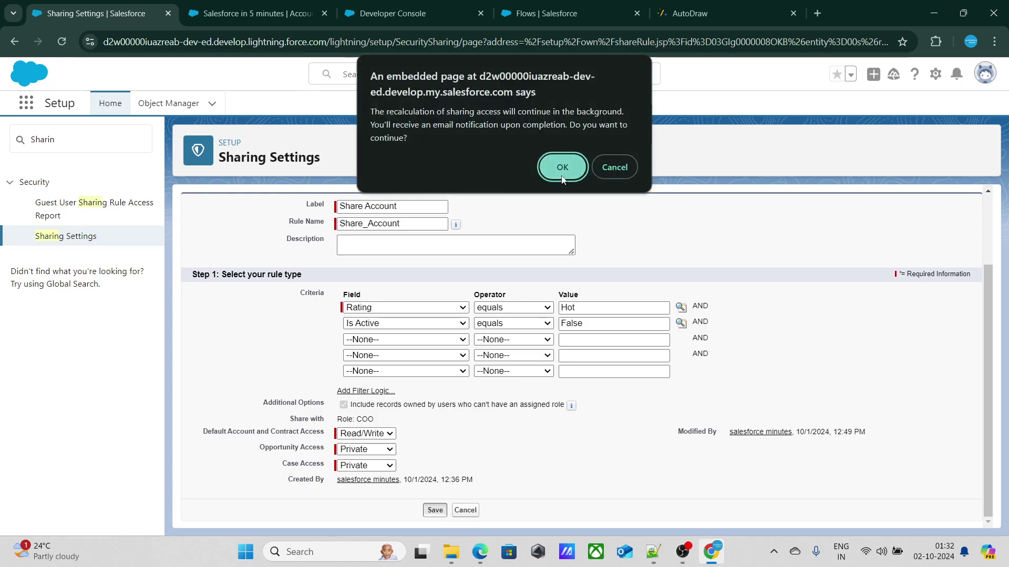
# Change the Salesforce in 5 minutes account's Fax from 123 to 1231 and save.
pyautogui.click(277, 13)
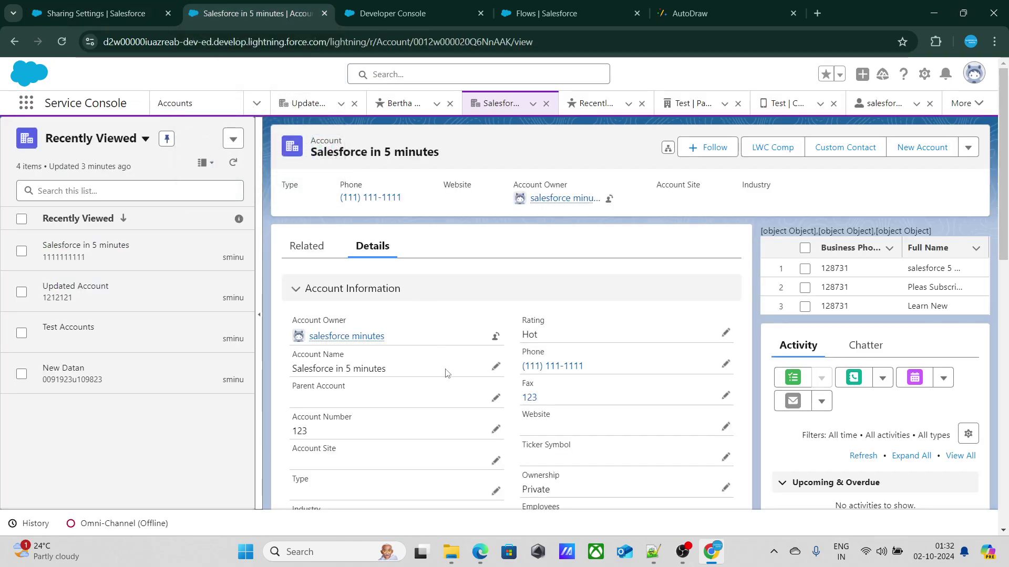
pyautogui.scroll(-5, 446, 373)
pyautogui.scroll(-4, 411, 333)
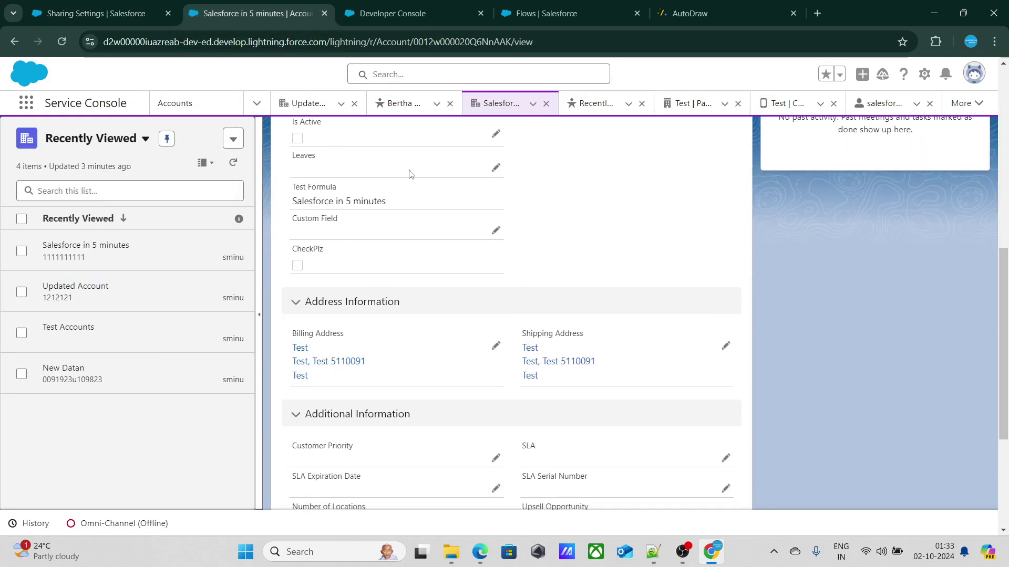
pyautogui.scroll(4, 410, 174)
pyautogui.scroll(1, 410, 174)
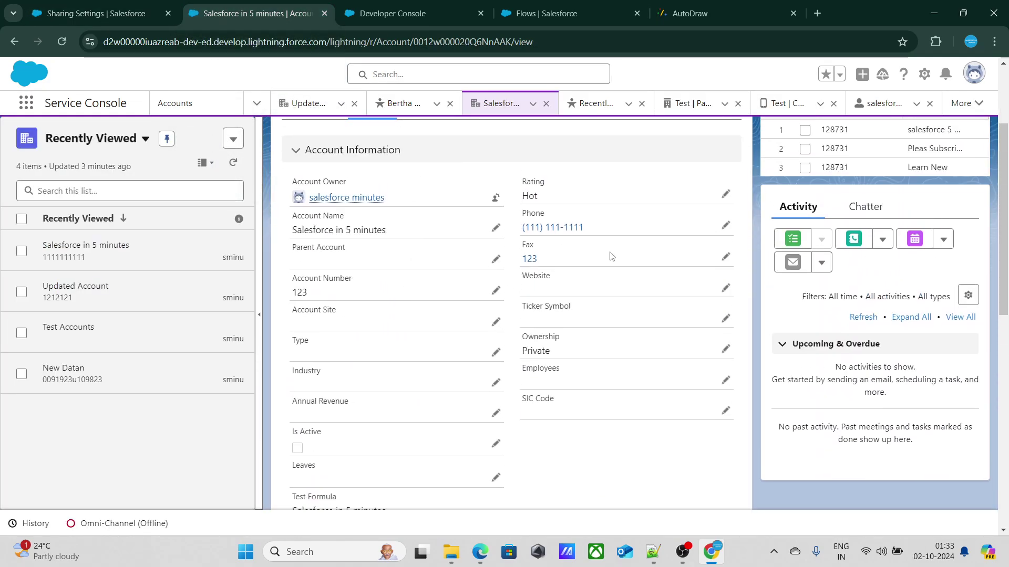
pyautogui.click(725, 258)
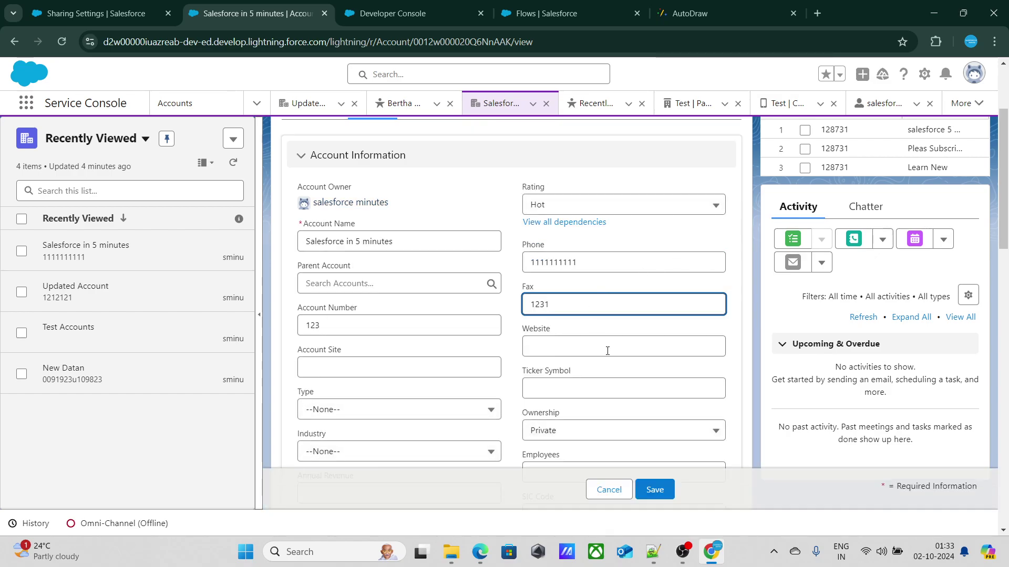
pyautogui.click(654, 490)
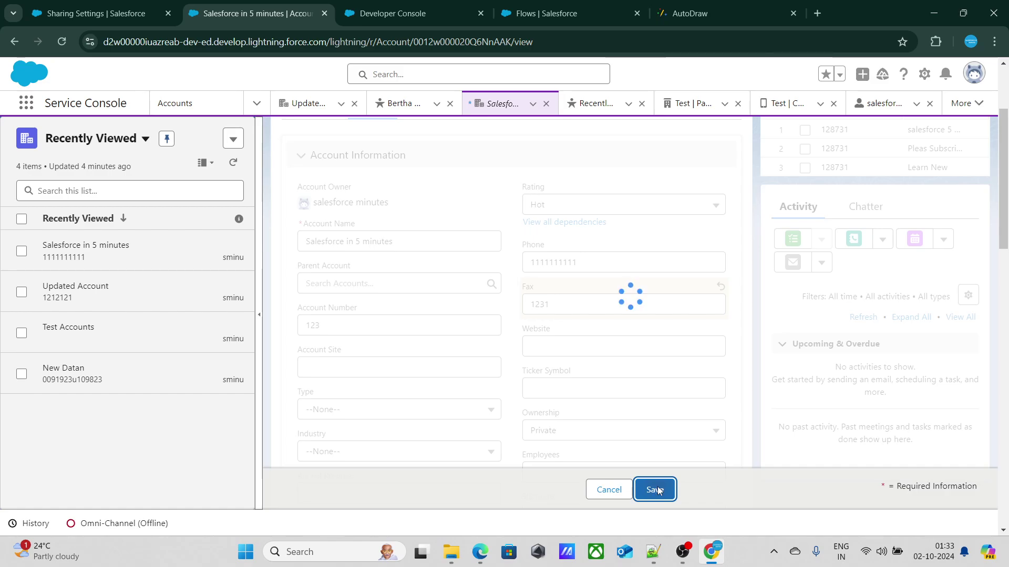
# Bring up the second browser session showing the same account.
pyautogui.scroll(-10, 522, 333)
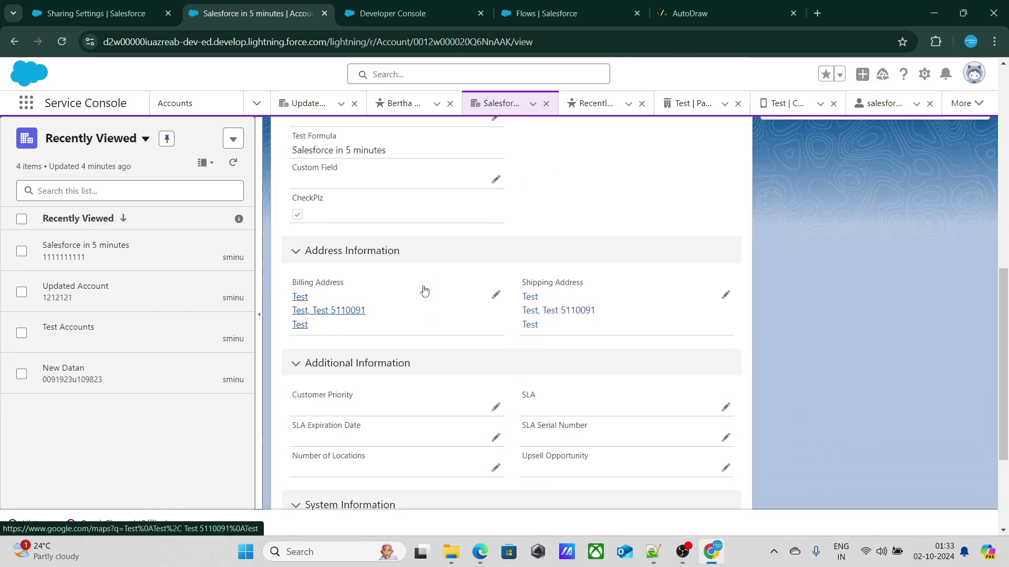
pyautogui.scroll(1, 425, 290)
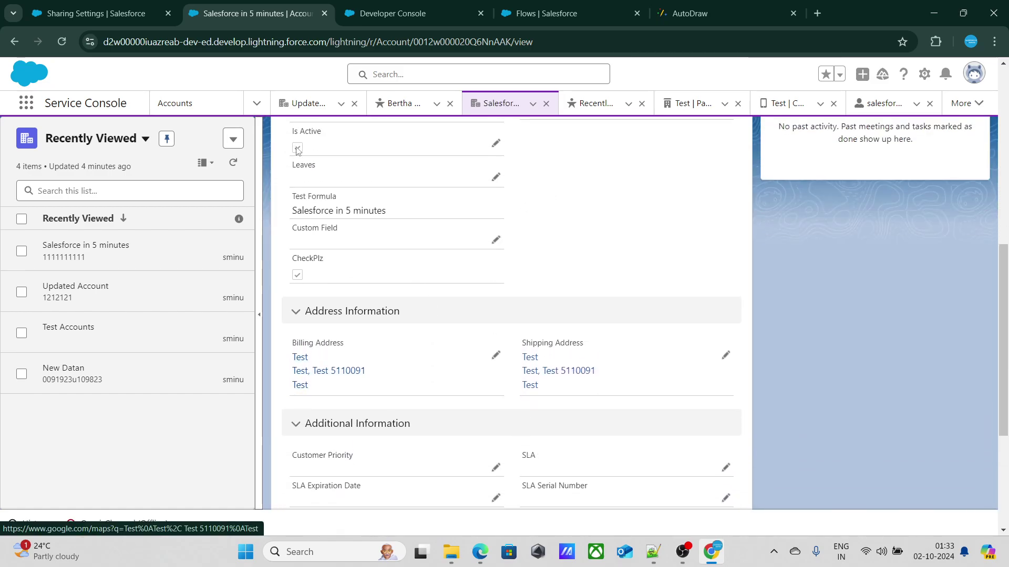
pyautogui.click(476, 553)
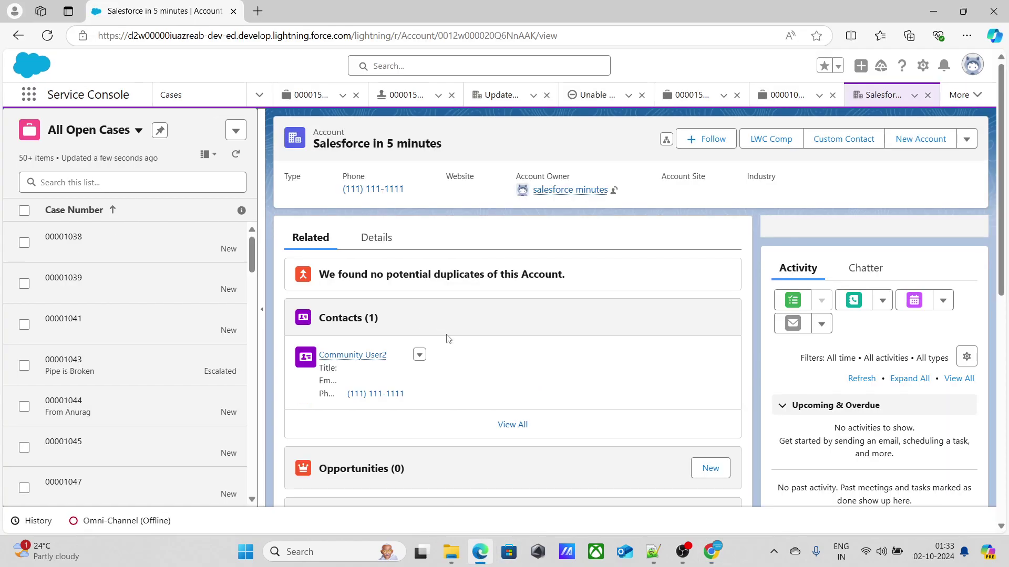
# Reload the account Details in the second session, then bring the question notes forward.
pyautogui.click(379, 238)
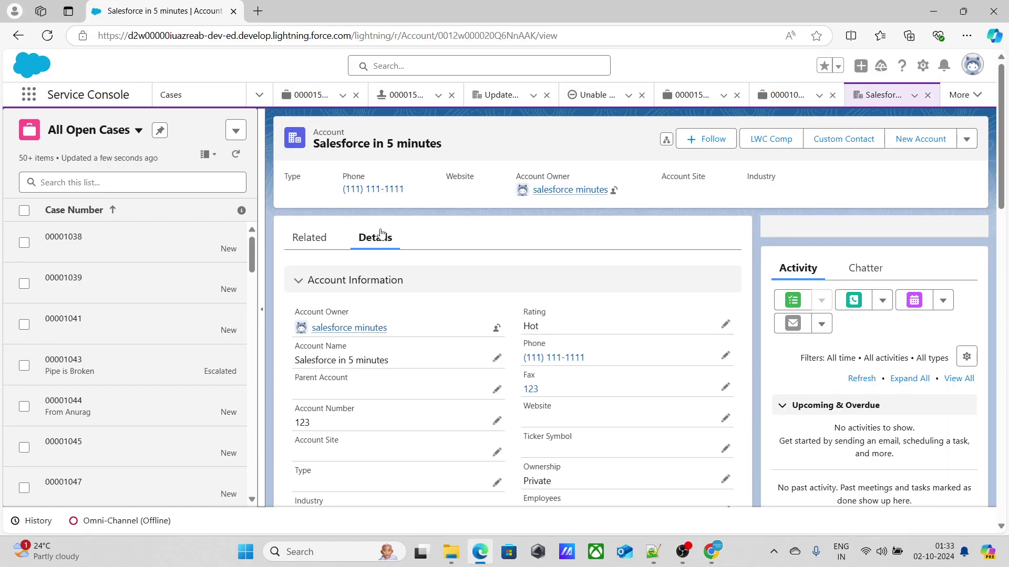
pyautogui.click(48, 38)
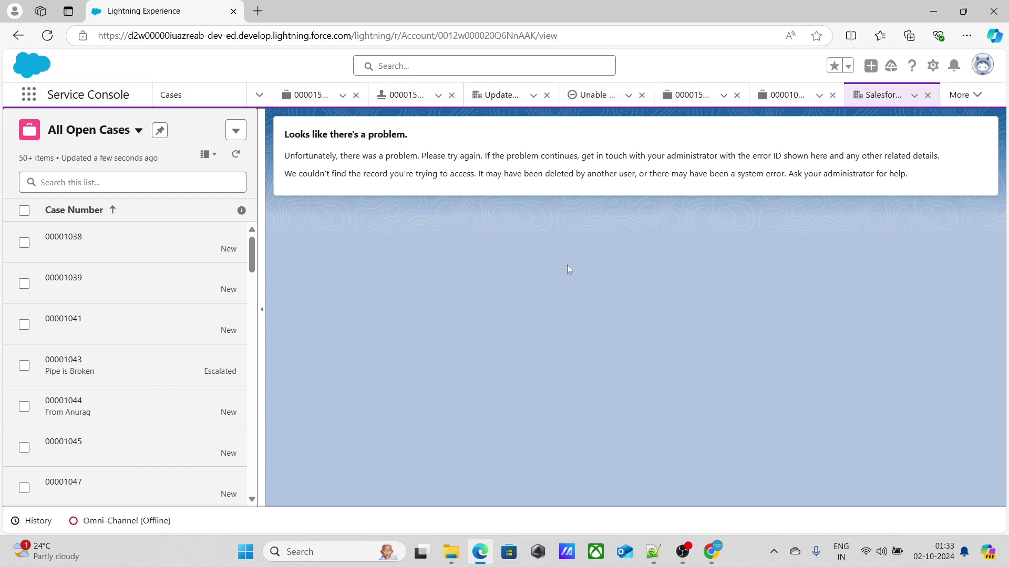
pyautogui.click(653, 551)
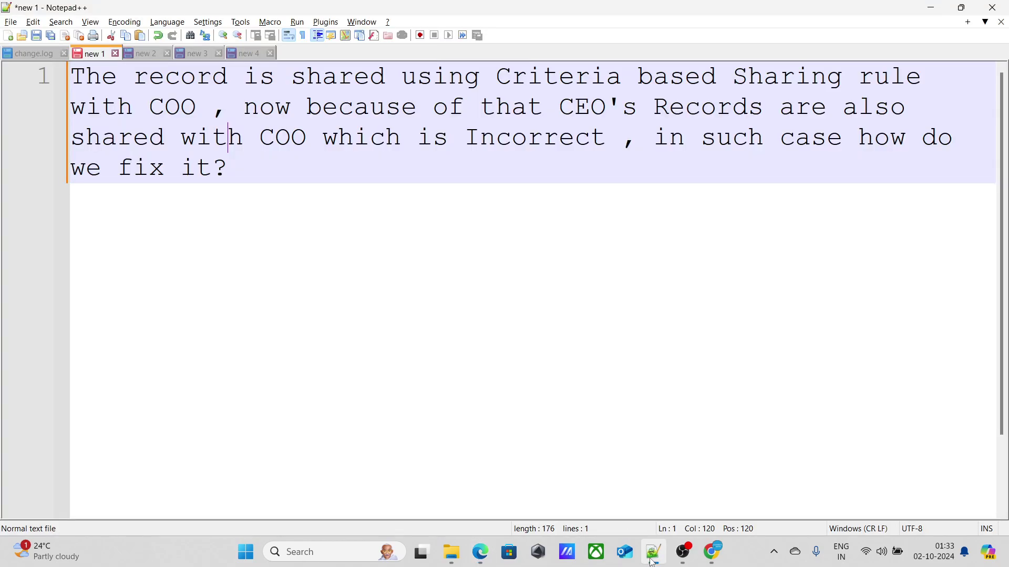
# Read the 'new 2' note on formula fields in sharing rules, then return to the browser.
pyautogui.click(146, 58)
pyautogui.click(230, 190)
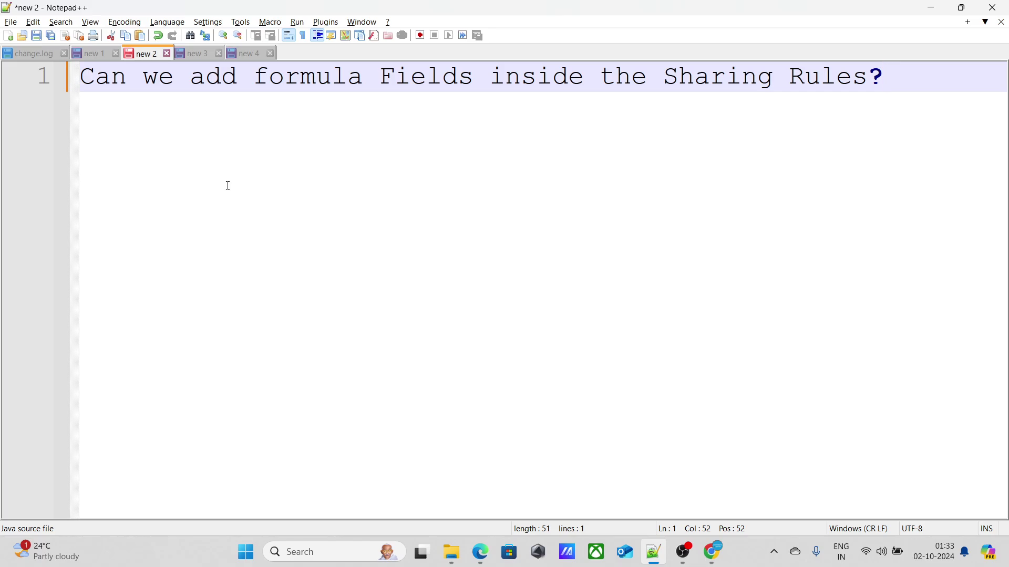
pyautogui.hotkey('alt', 'Tab')
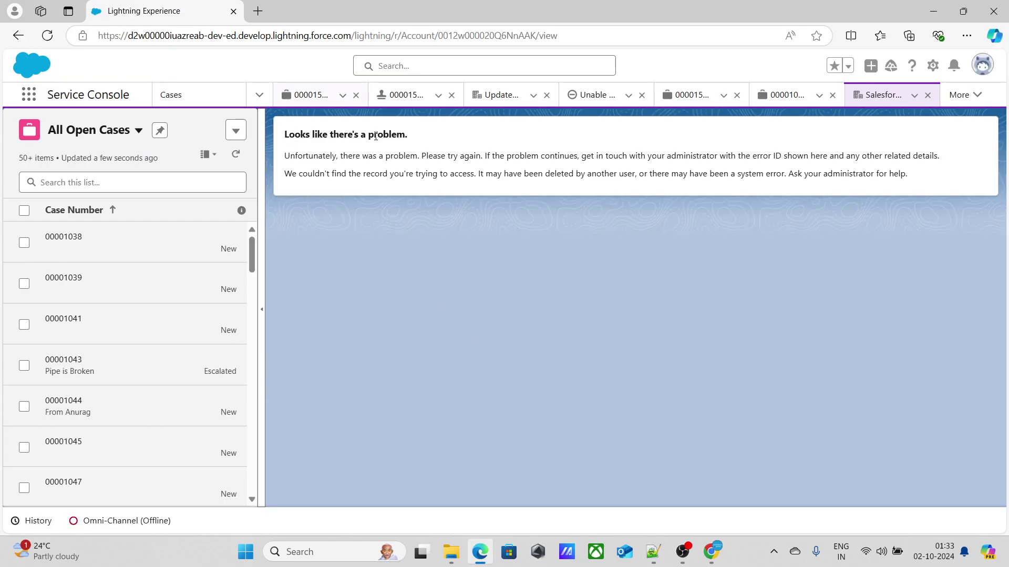
# Back in Chrome's Sharing Settings, open the Share Account rule for editing again.
pyautogui.click(711, 551)
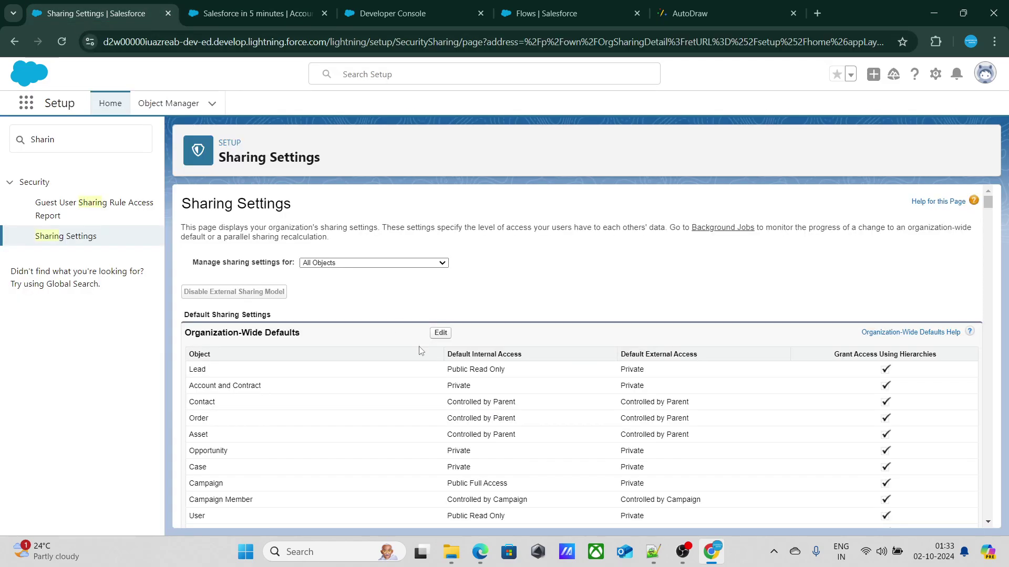
pyautogui.scroll(-20, 420, 351)
pyautogui.scroll(15, 471, 406)
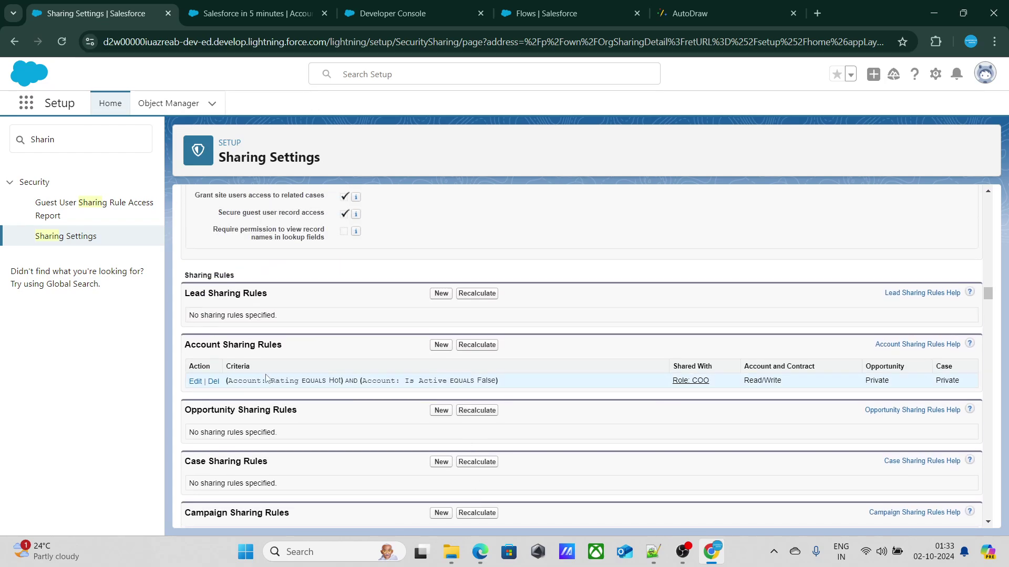
pyautogui.click(195, 382)
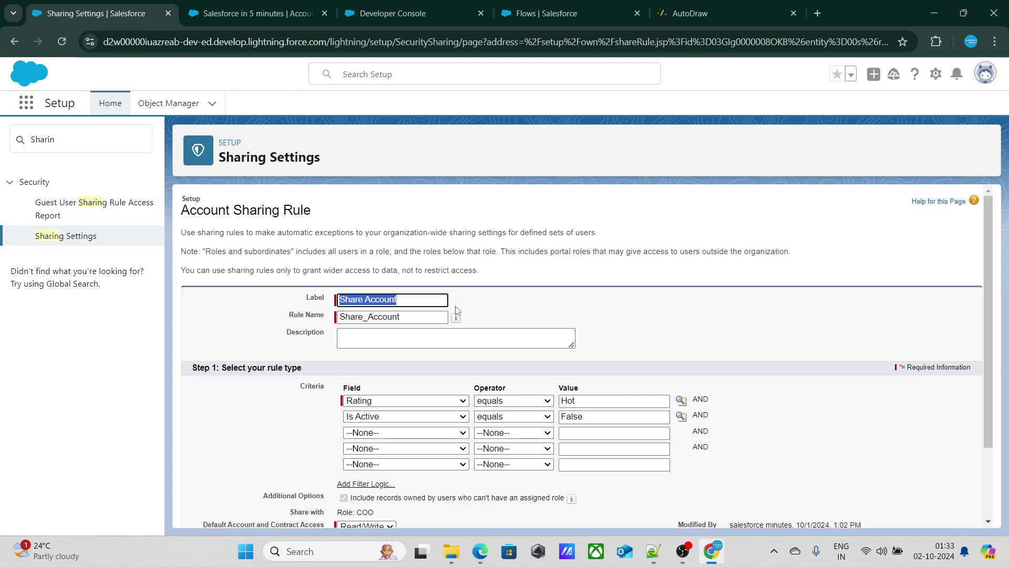
# Browse the third criterion's field list through the C fields to Customer Priority.
pyautogui.scroll(-3, 455, 315)
pyautogui.click(393, 340)
pyautogui.press('c')
pyautogui.press('c')
pyautogui.press('c')
pyautogui.press('c')
pyautogui.press('c')
pyautogui.press('c')
pyautogui.press('c')
pyautogui.press('c')
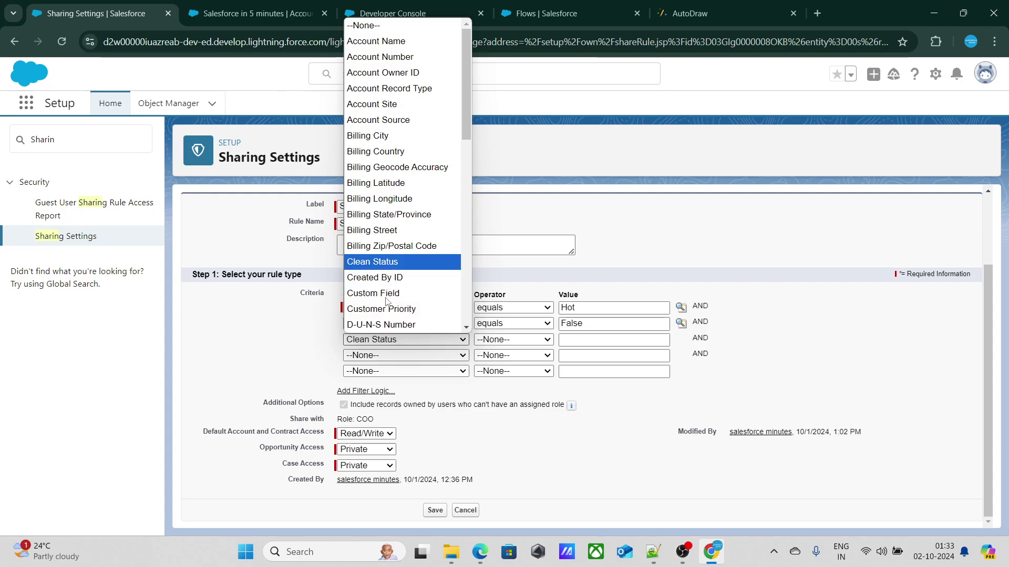
pyautogui.press('c')
pyautogui.press('c')
pyautogui.press('c')
pyautogui.press('c')
pyautogui.press('c')
pyautogui.press('c')
pyautogui.press('c')
pyautogui.press('c')
pyautogui.press('c')
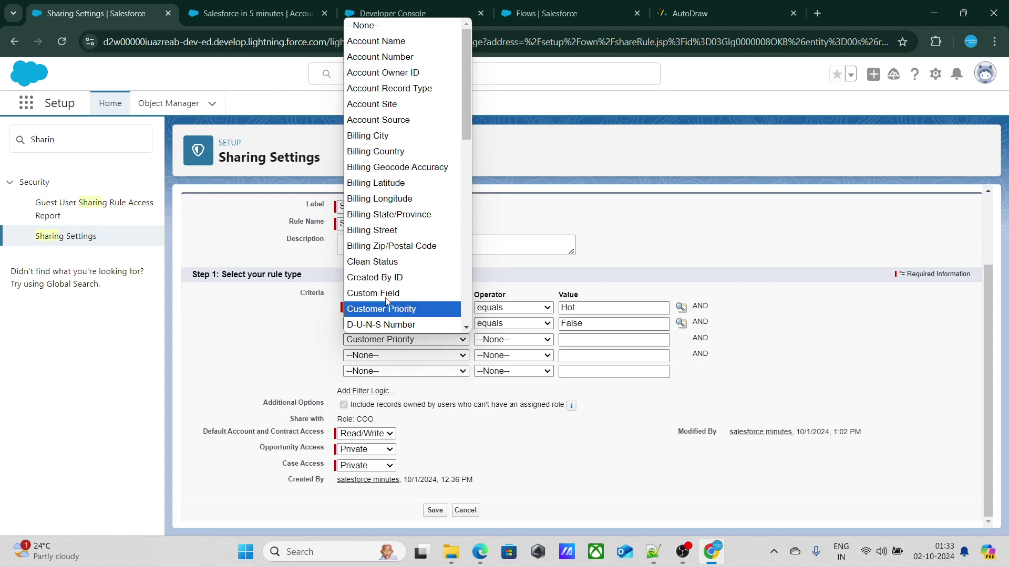
pyautogui.press('c')
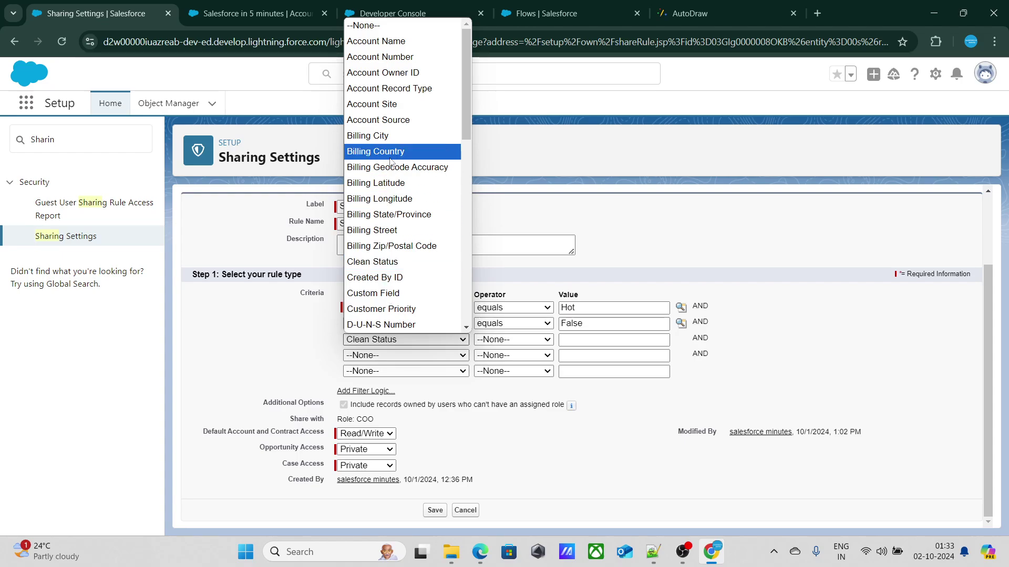
pyautogui.scroll(-10, 389, 161)
pyautogui.scroll(7, 390, 161)
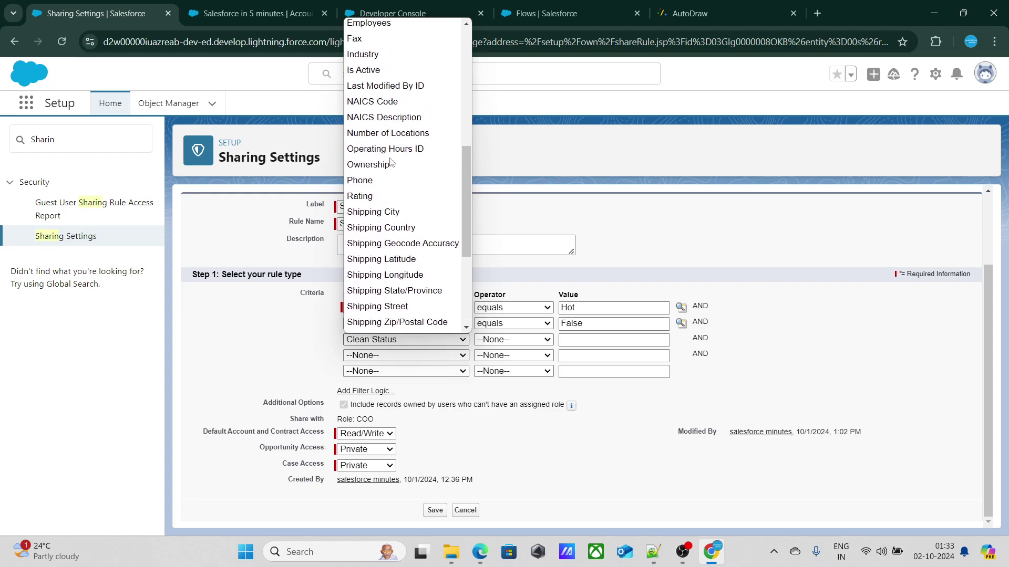
pyautogui.scroll(2, 389, 161)
pyautogui.click(552, 163)
# Cancel the rule edit without changes and switch to the Notepad++ notes.
pyautogui.scroll(2, 544, 272)
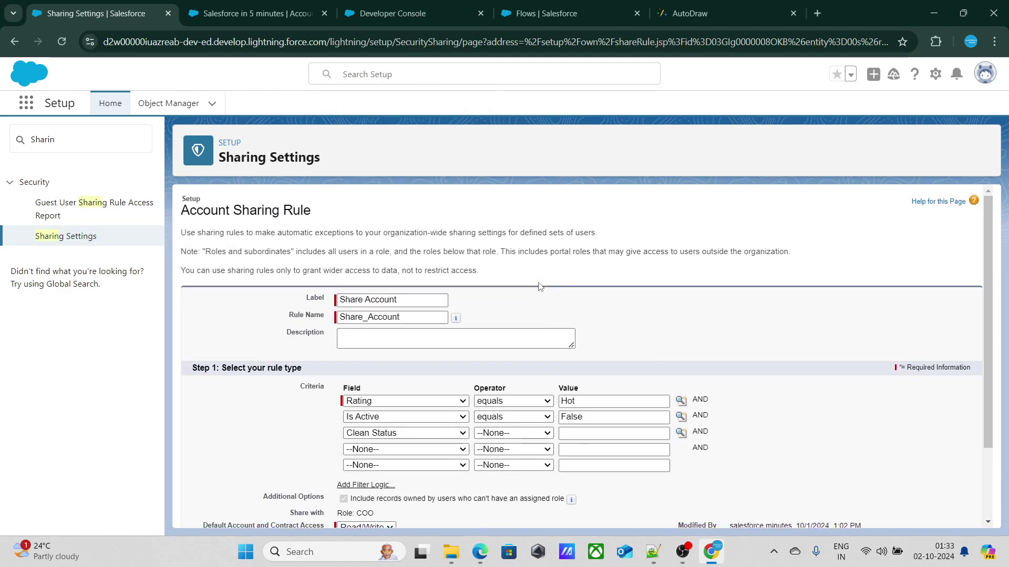
pyautogui.scroll(-2, 541, 355)
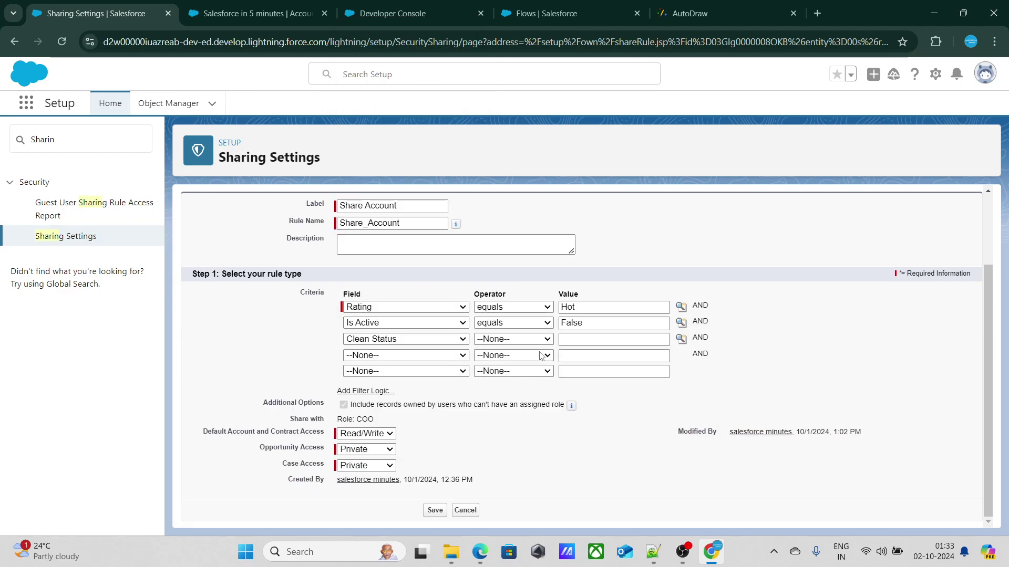
pyautogui.click(473, 517)
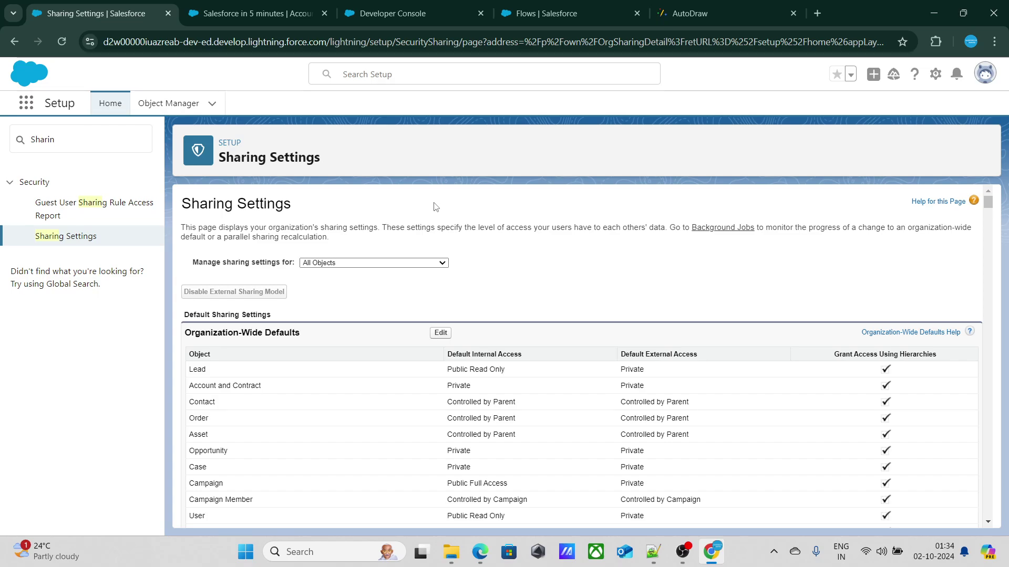
pyautogui.hotkey('alt', 'Tab')
pyautogui.hotkey('alt', 'Tab')
pyautogui.hotkey('alt', 'Tab')
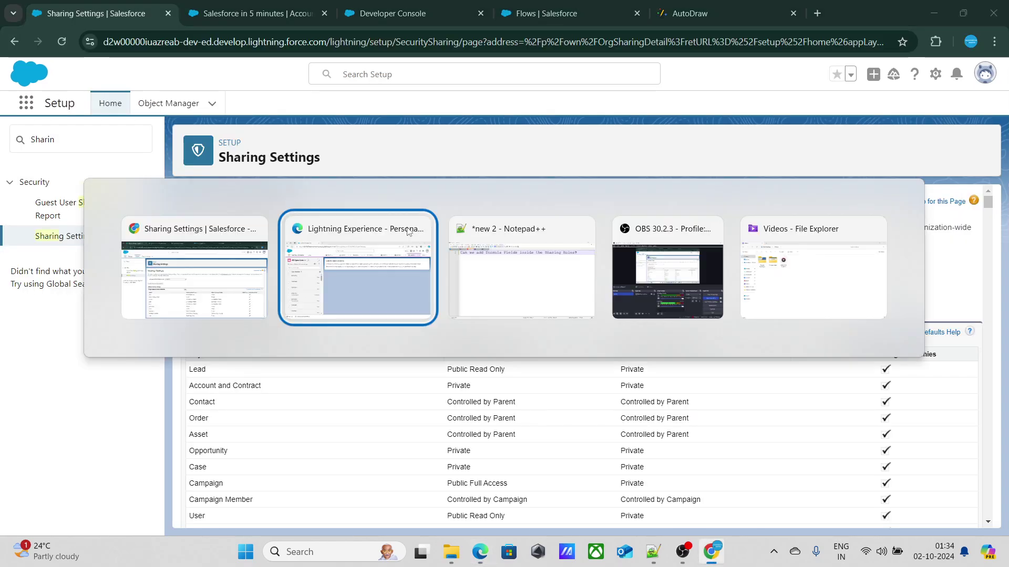
pyautogui.hotkey('alt', 'Tab')
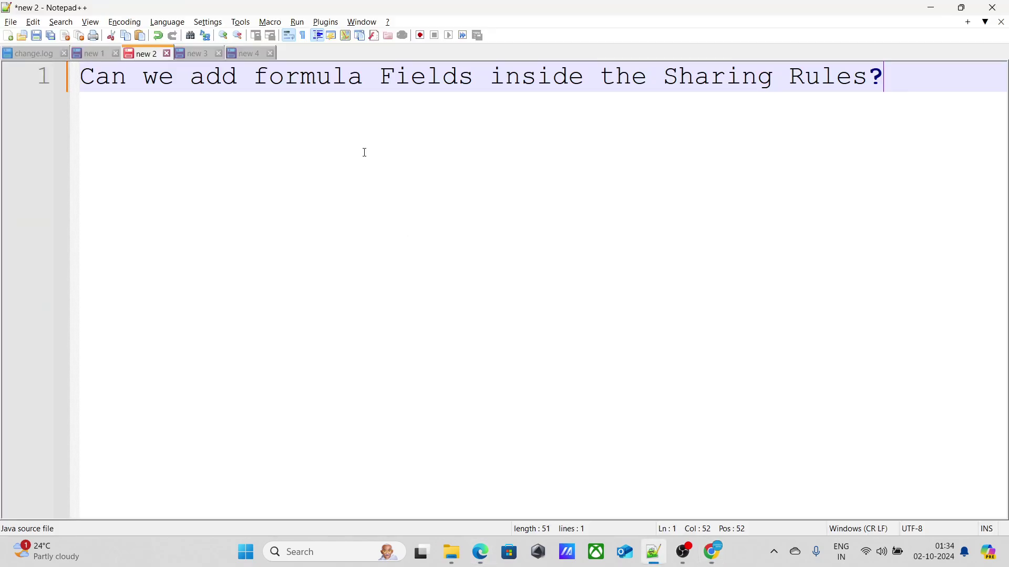